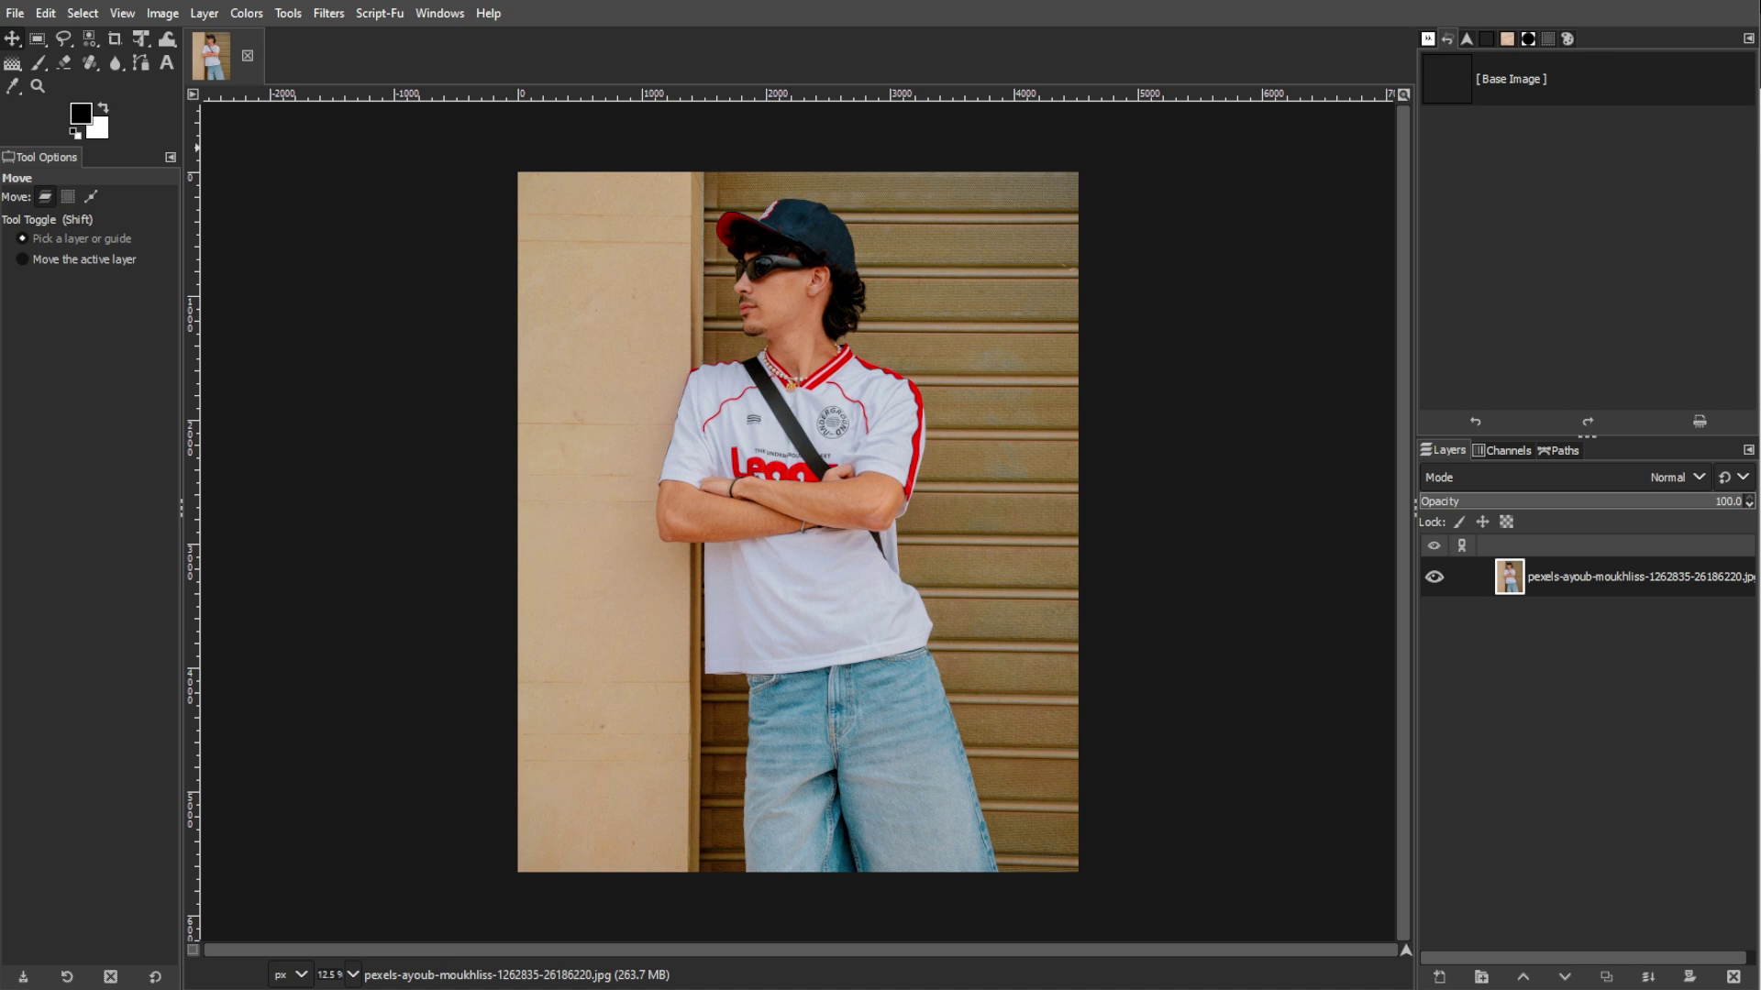
# Open the File menu and close it without choosing anything
pyautogui.click(18, 14)
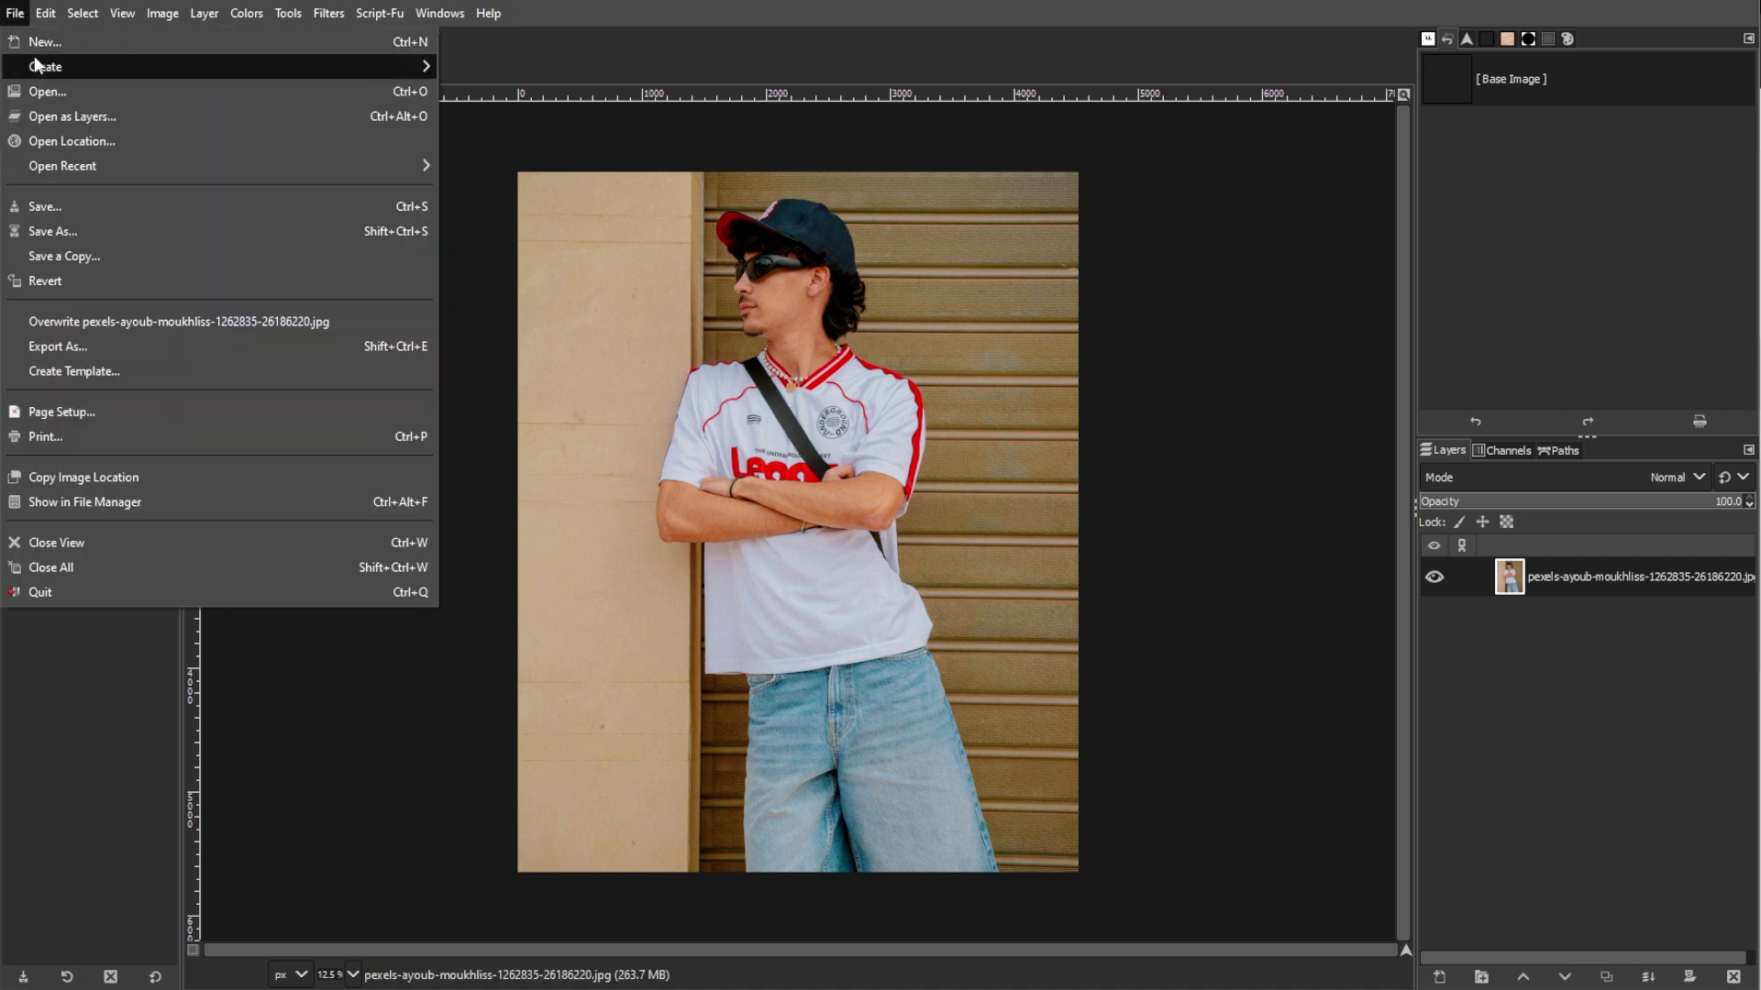
pyautogui.moveTo(35, 73)
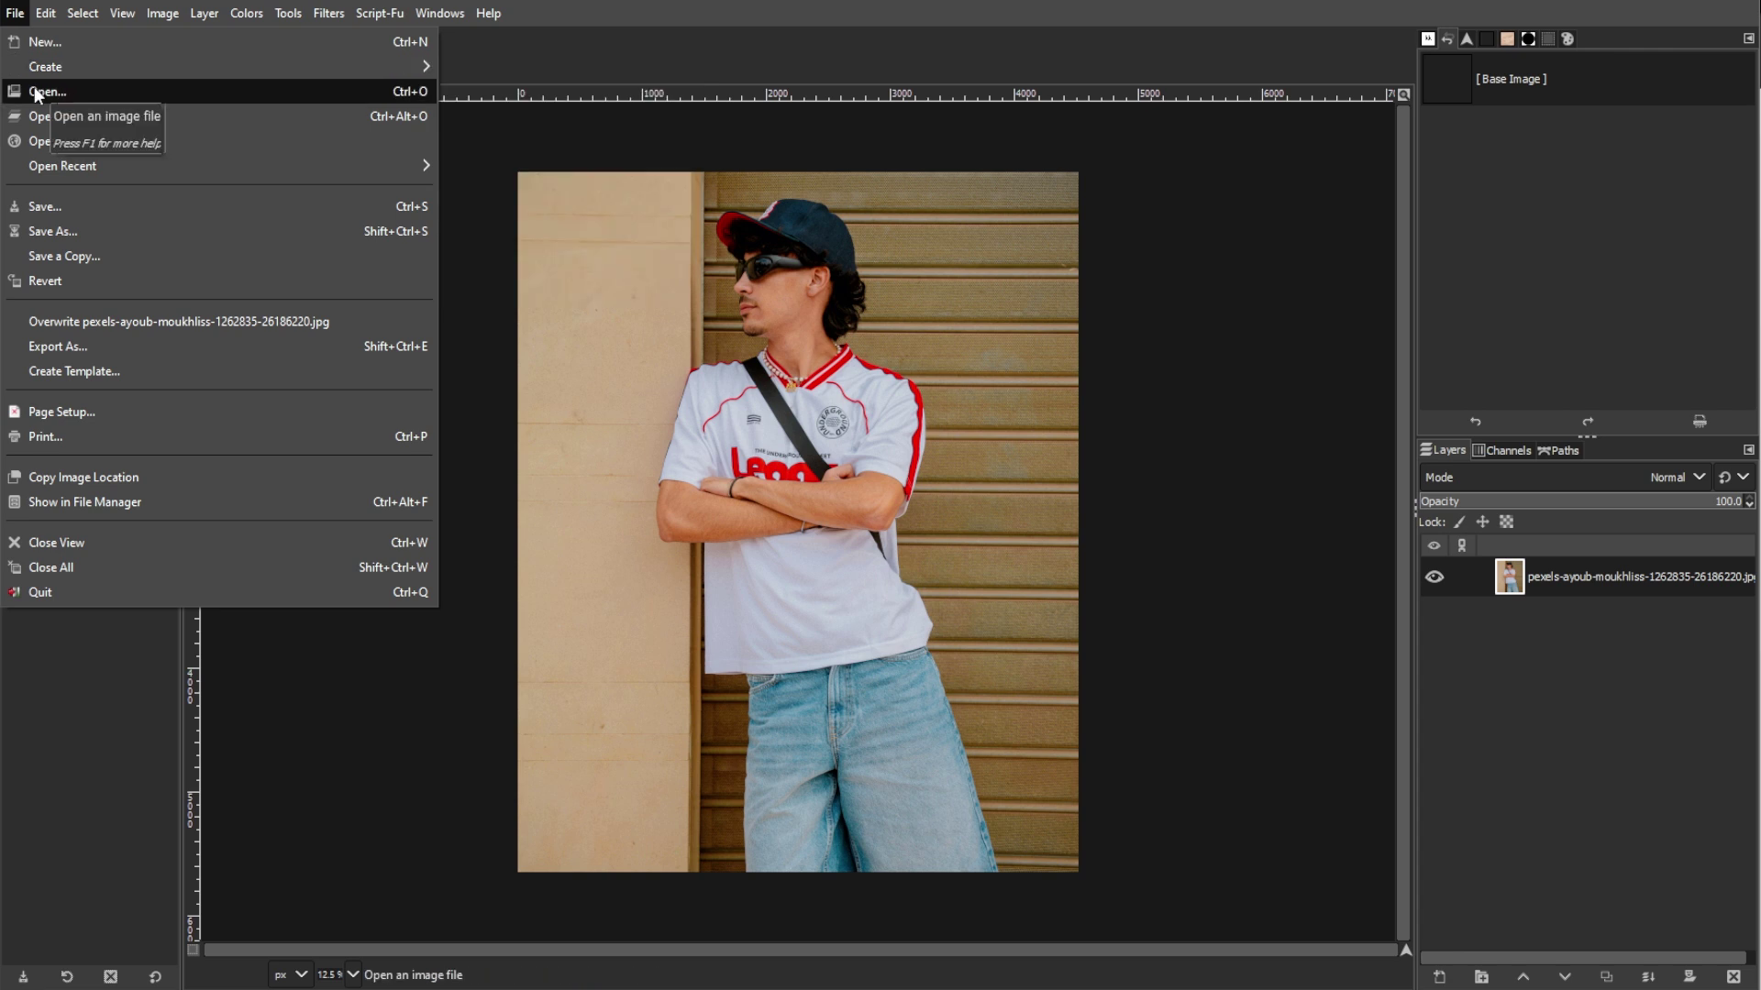
pyautogui.click(91, 763)
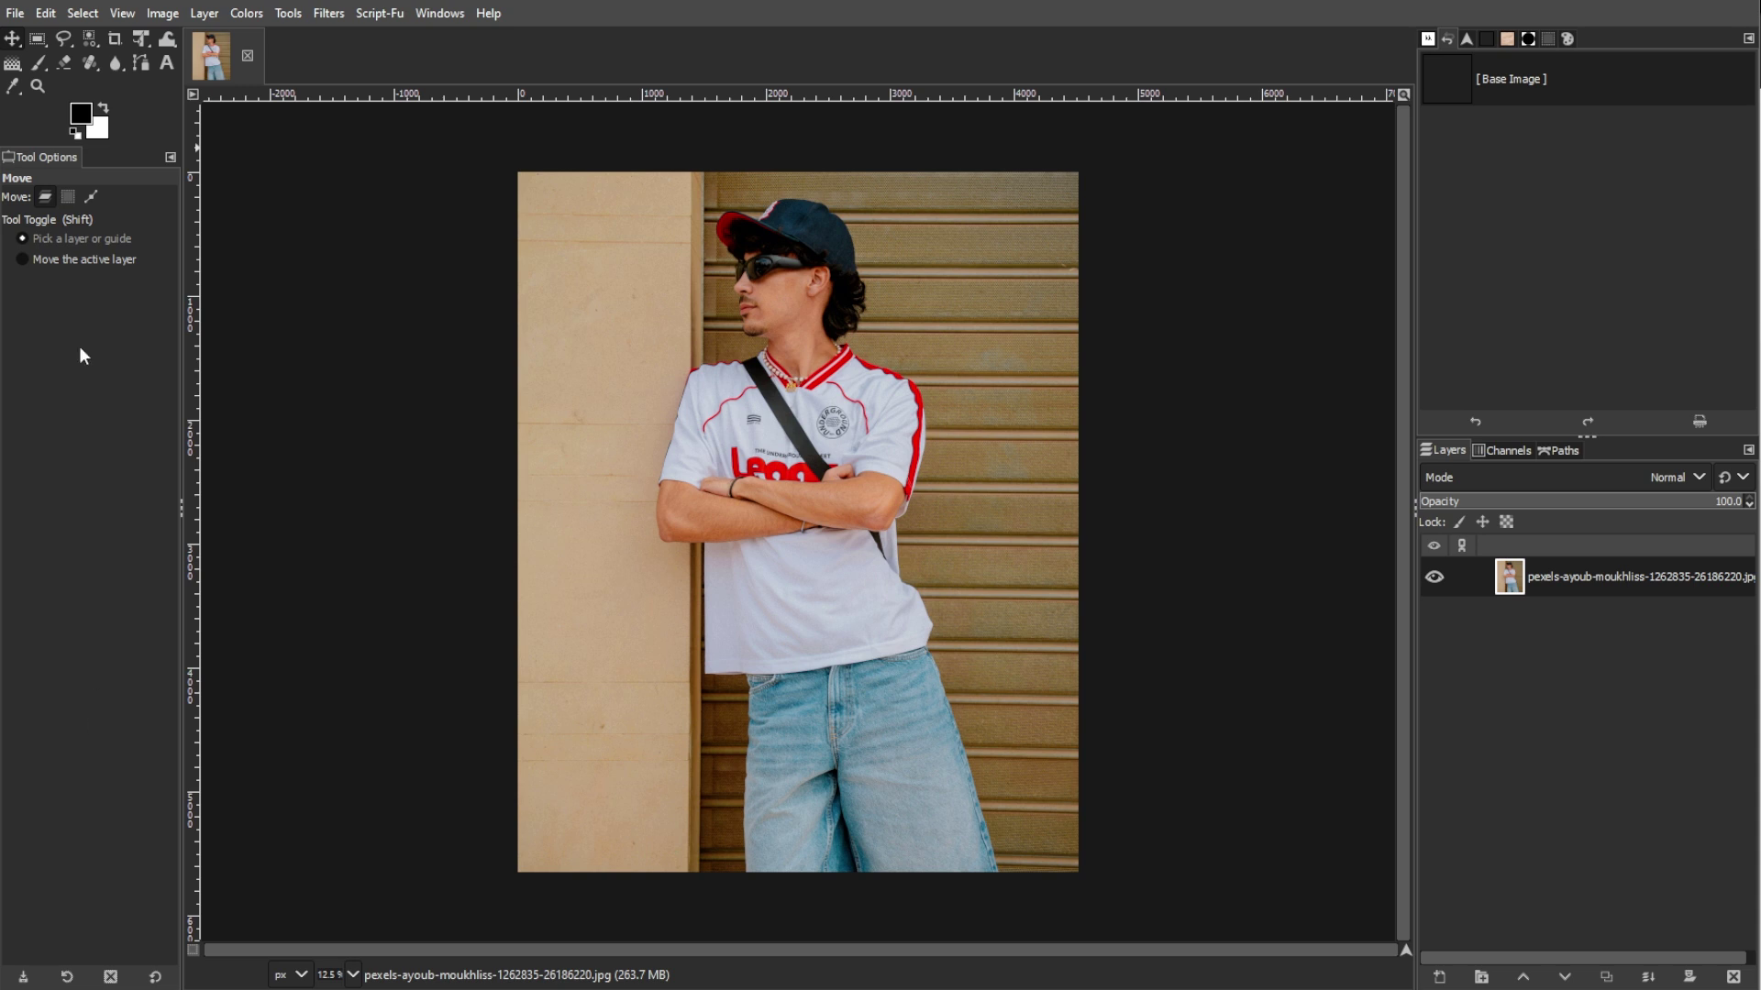
# Switch to the Eraser with the '2. Hardness 075' brush and raise its size to about 616
pyautogui.click(66, 61)
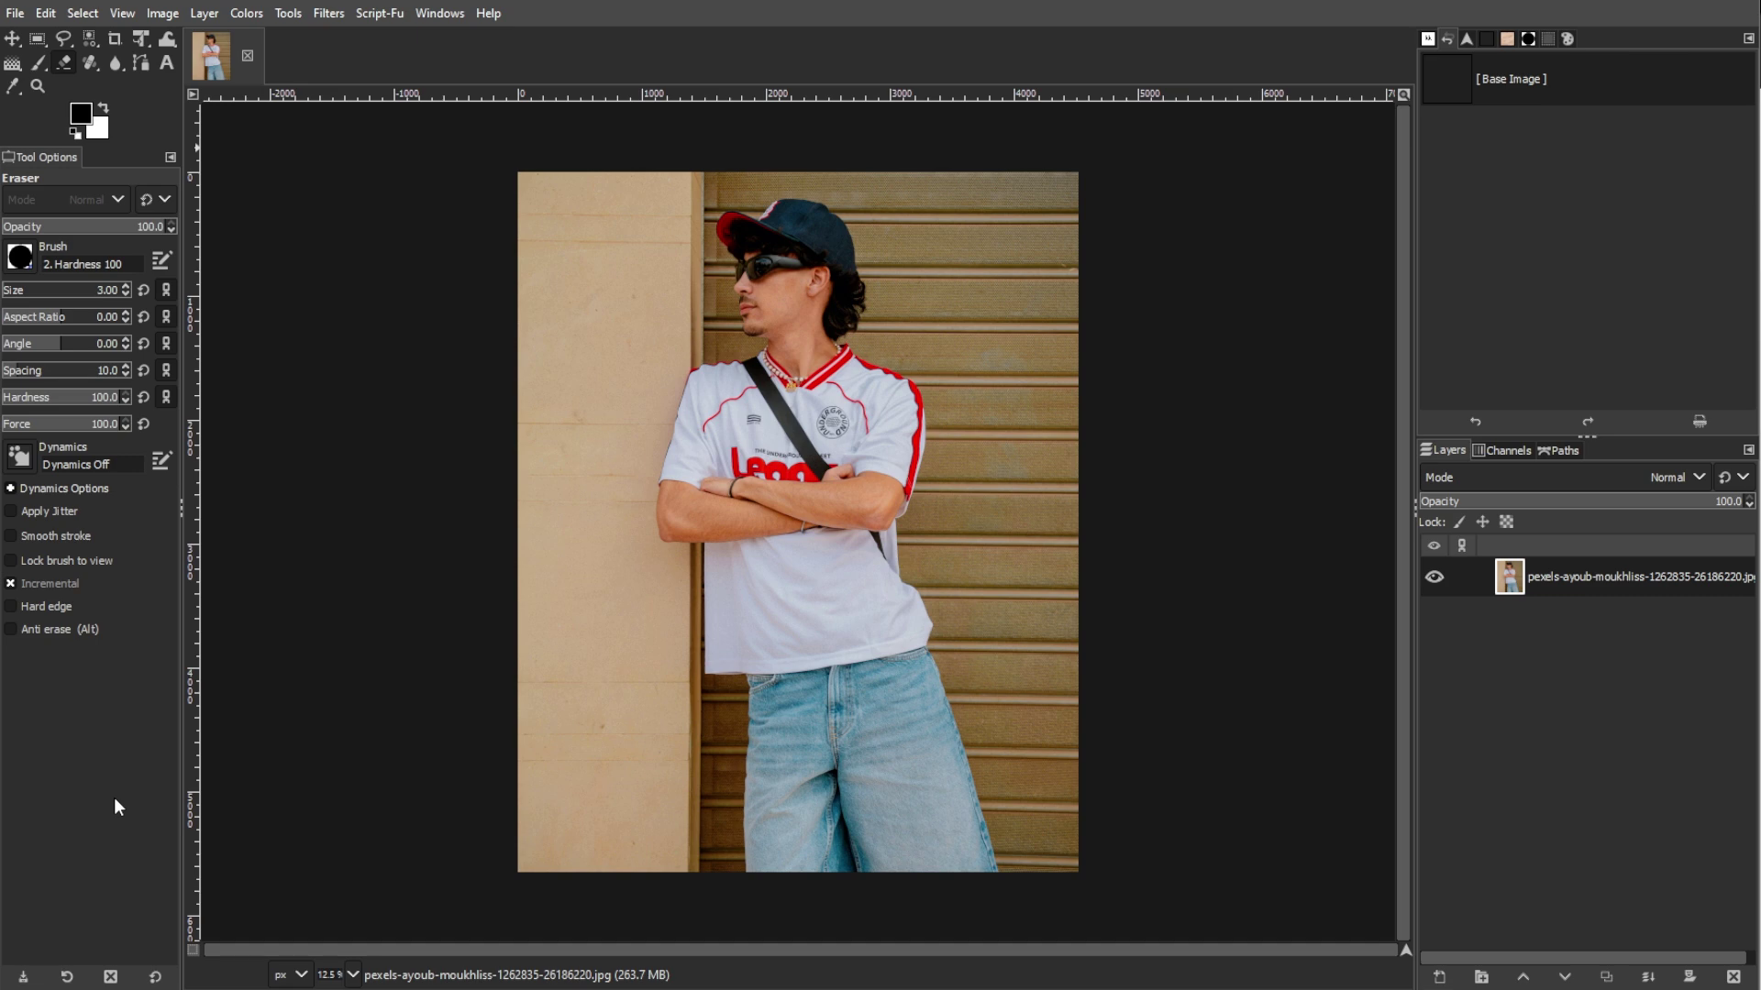
pyautogui.scroll(3, 652, 581)
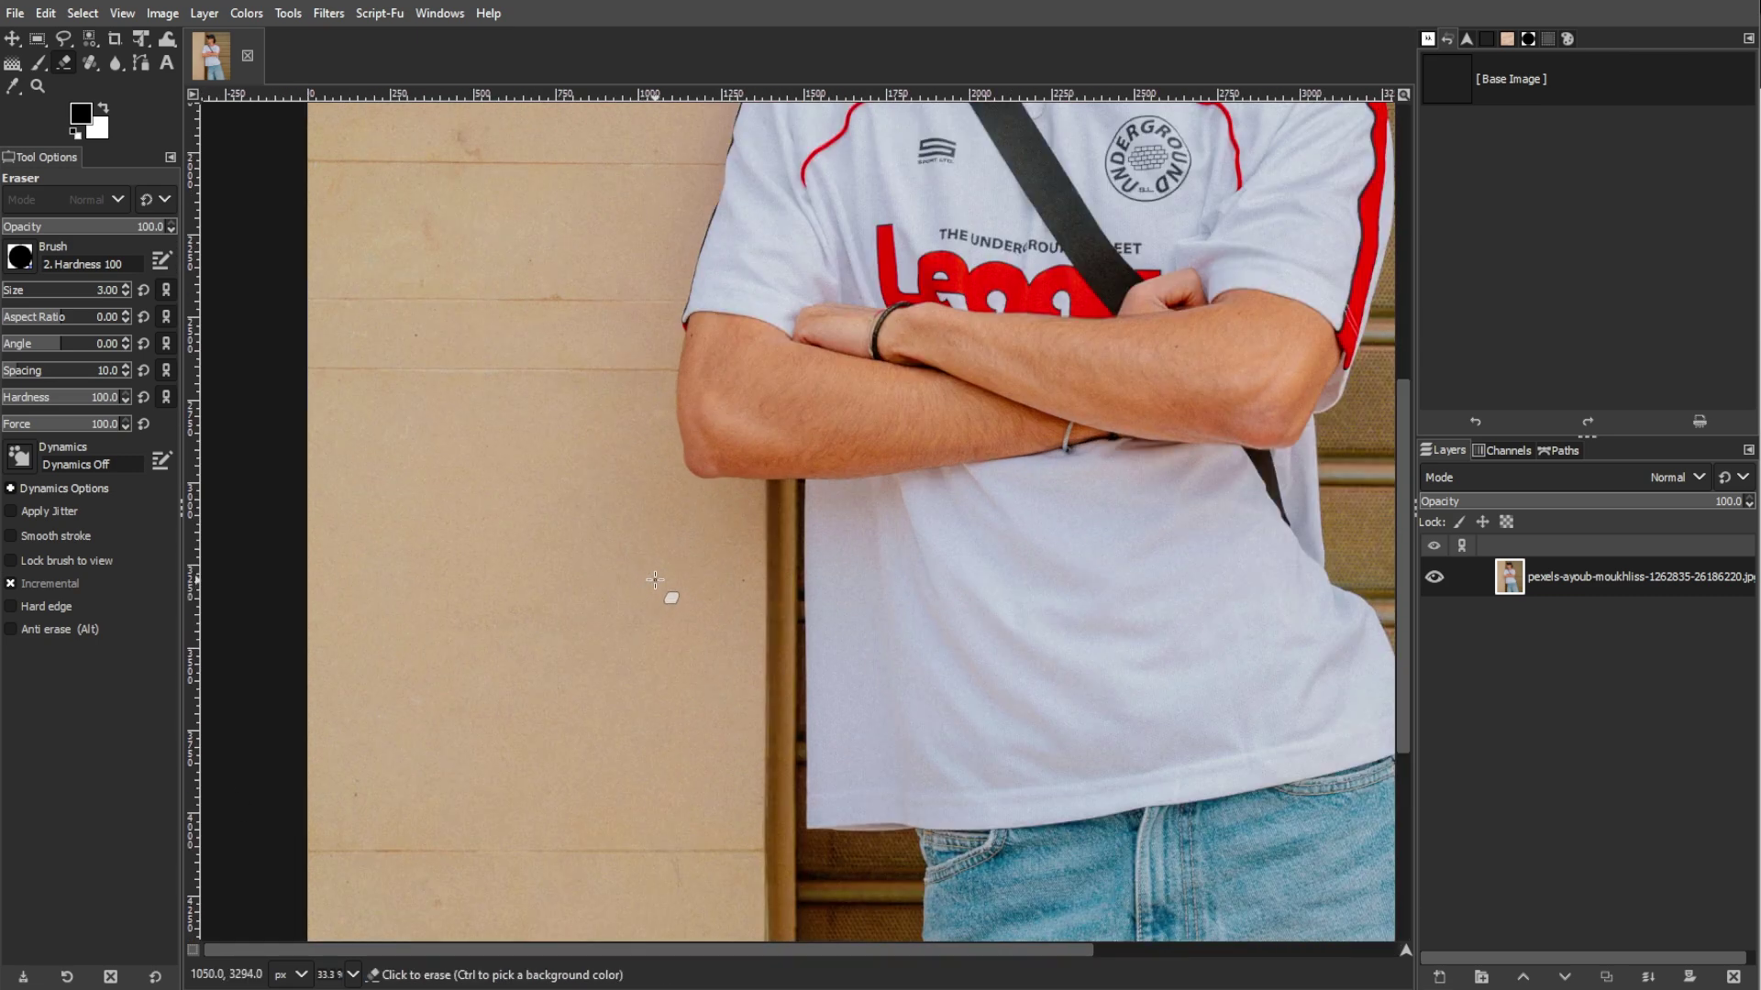
pyautogui.click(21, 258)
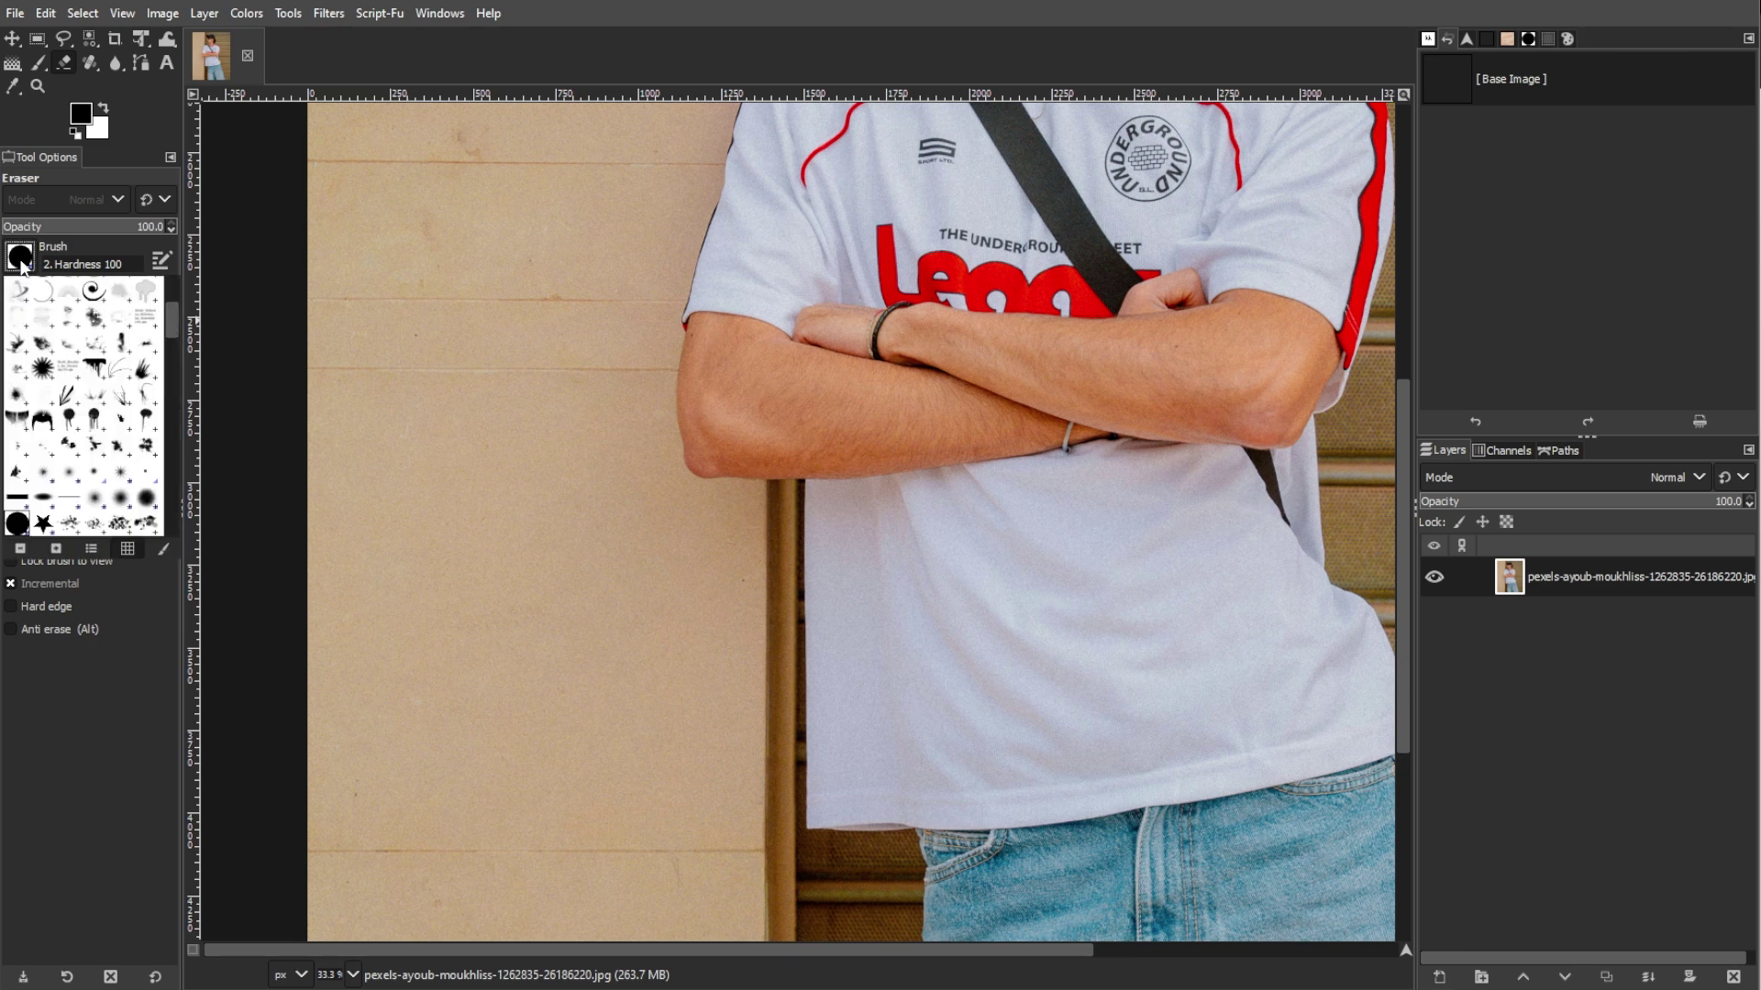
pyautogui.click(145, 498)
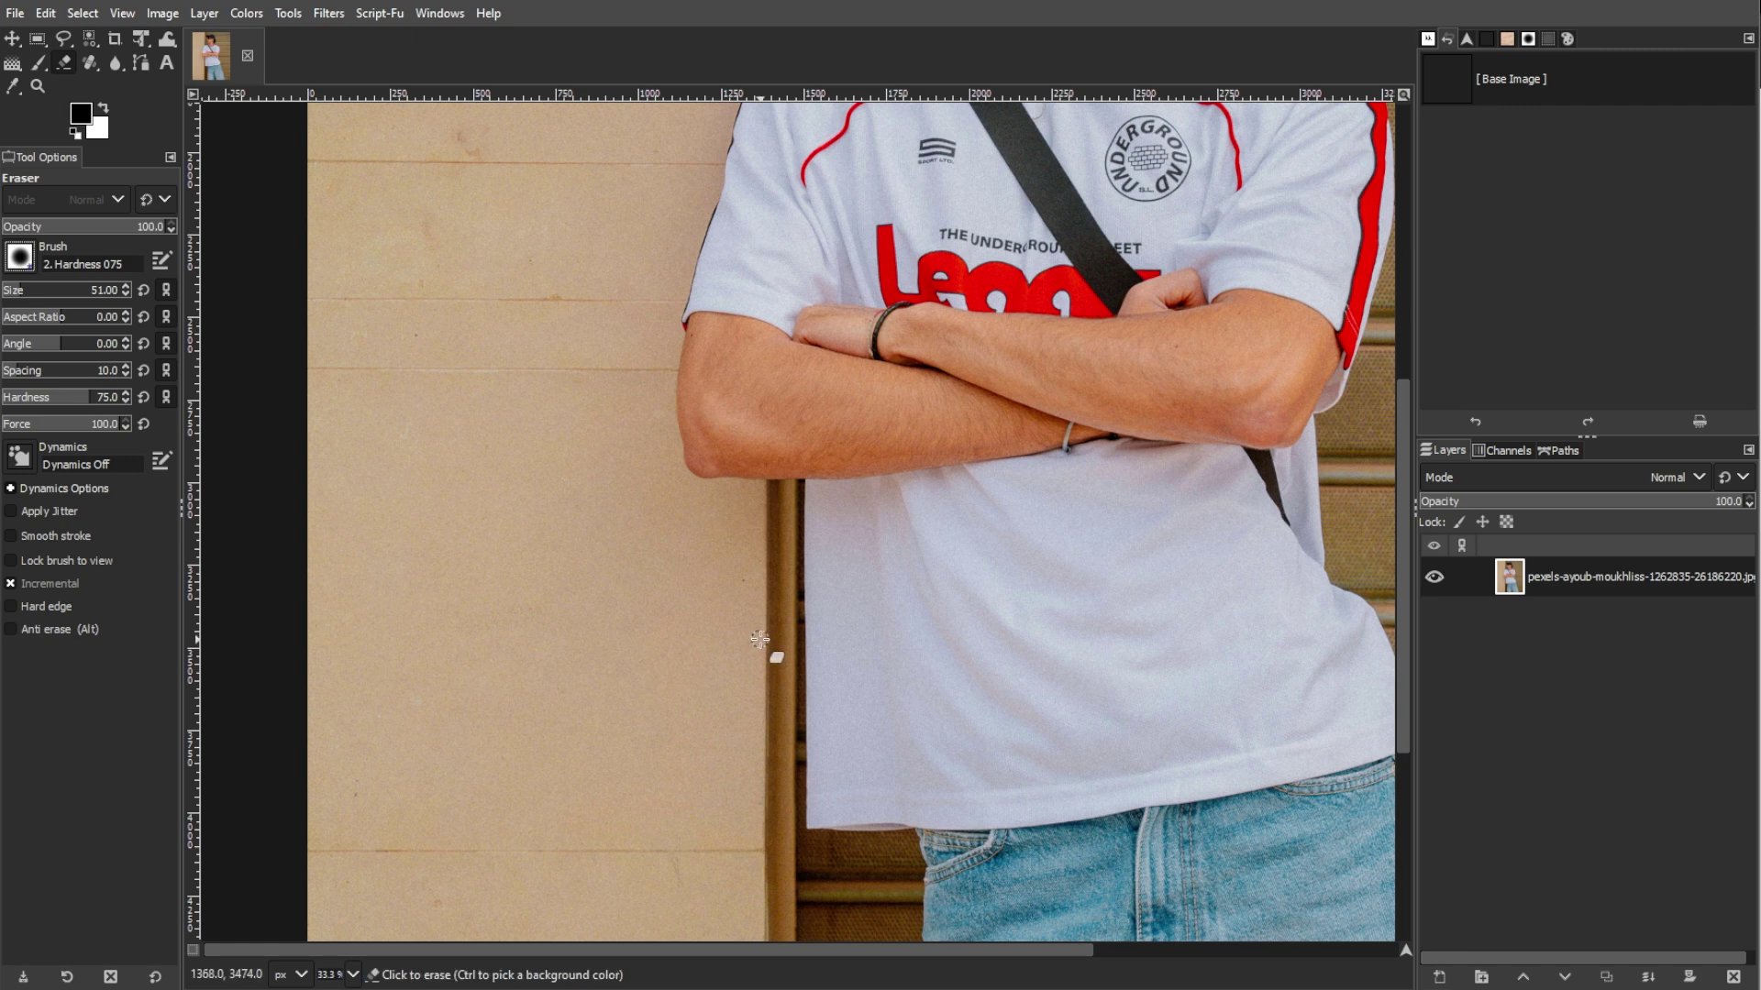
pyautogui.click(51, 290)
pyautogui.click(65, 293)
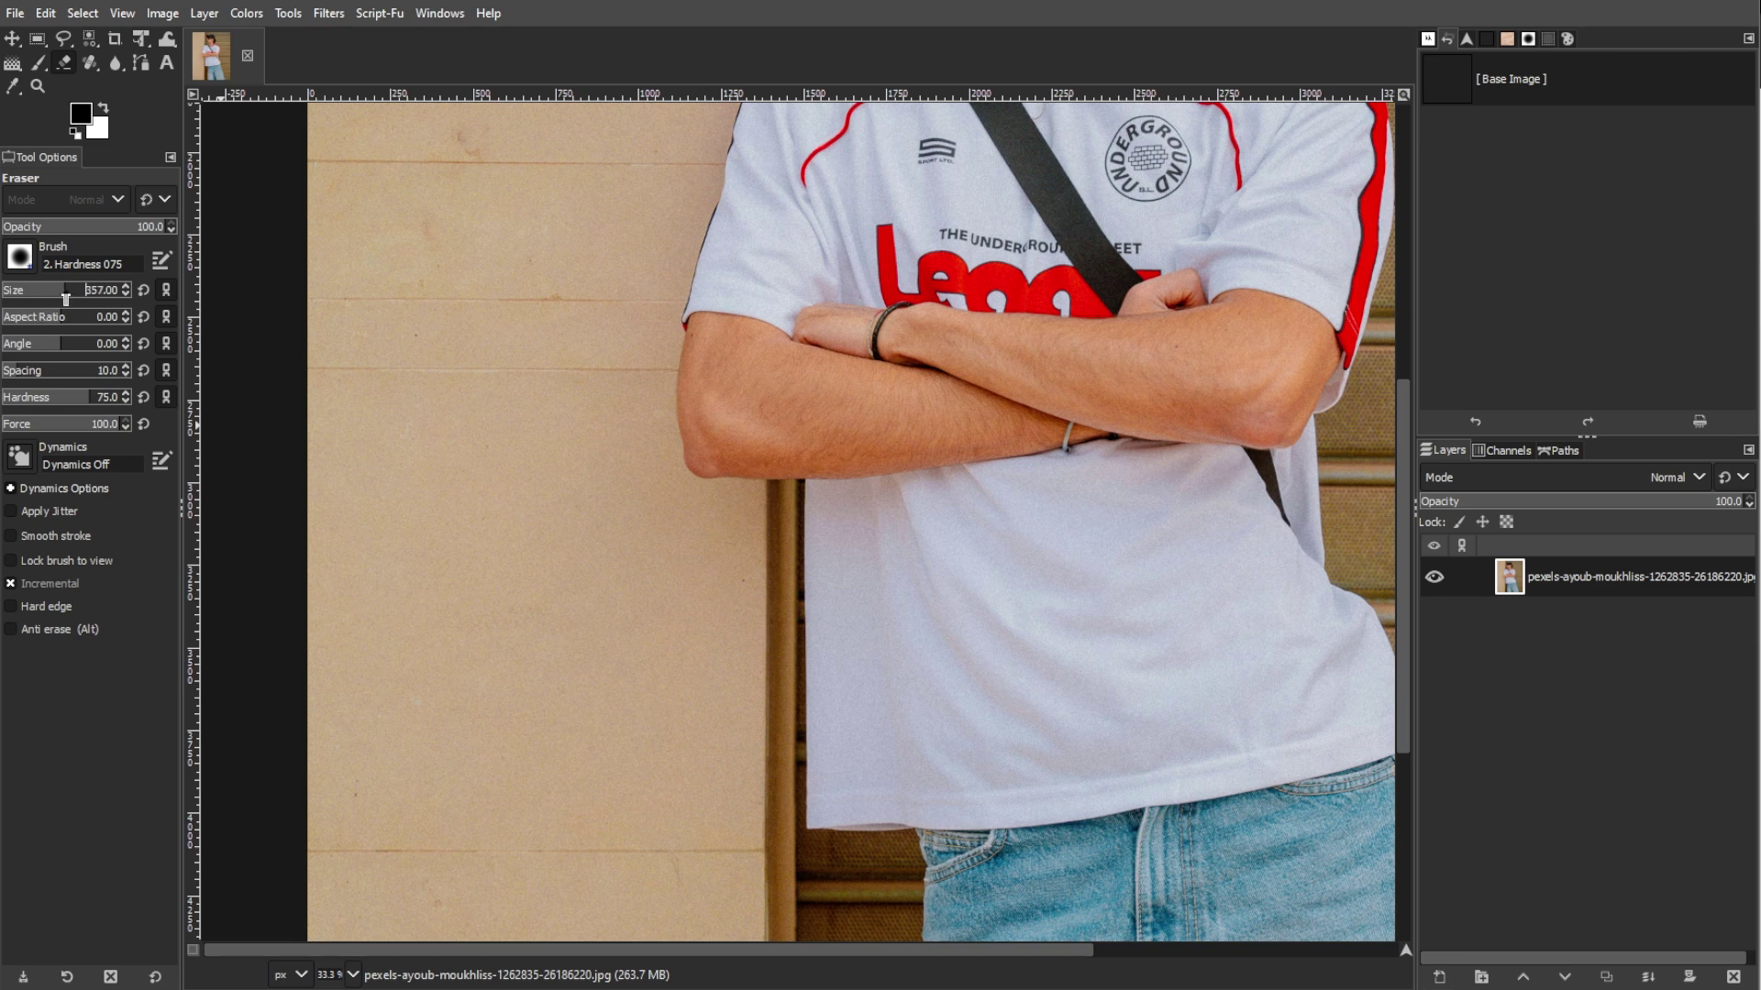
pyautogui.moveTo(80, 302); pyautogui.dragTo(85, 292)
pyautogui.scroll(-2, 458, 431)
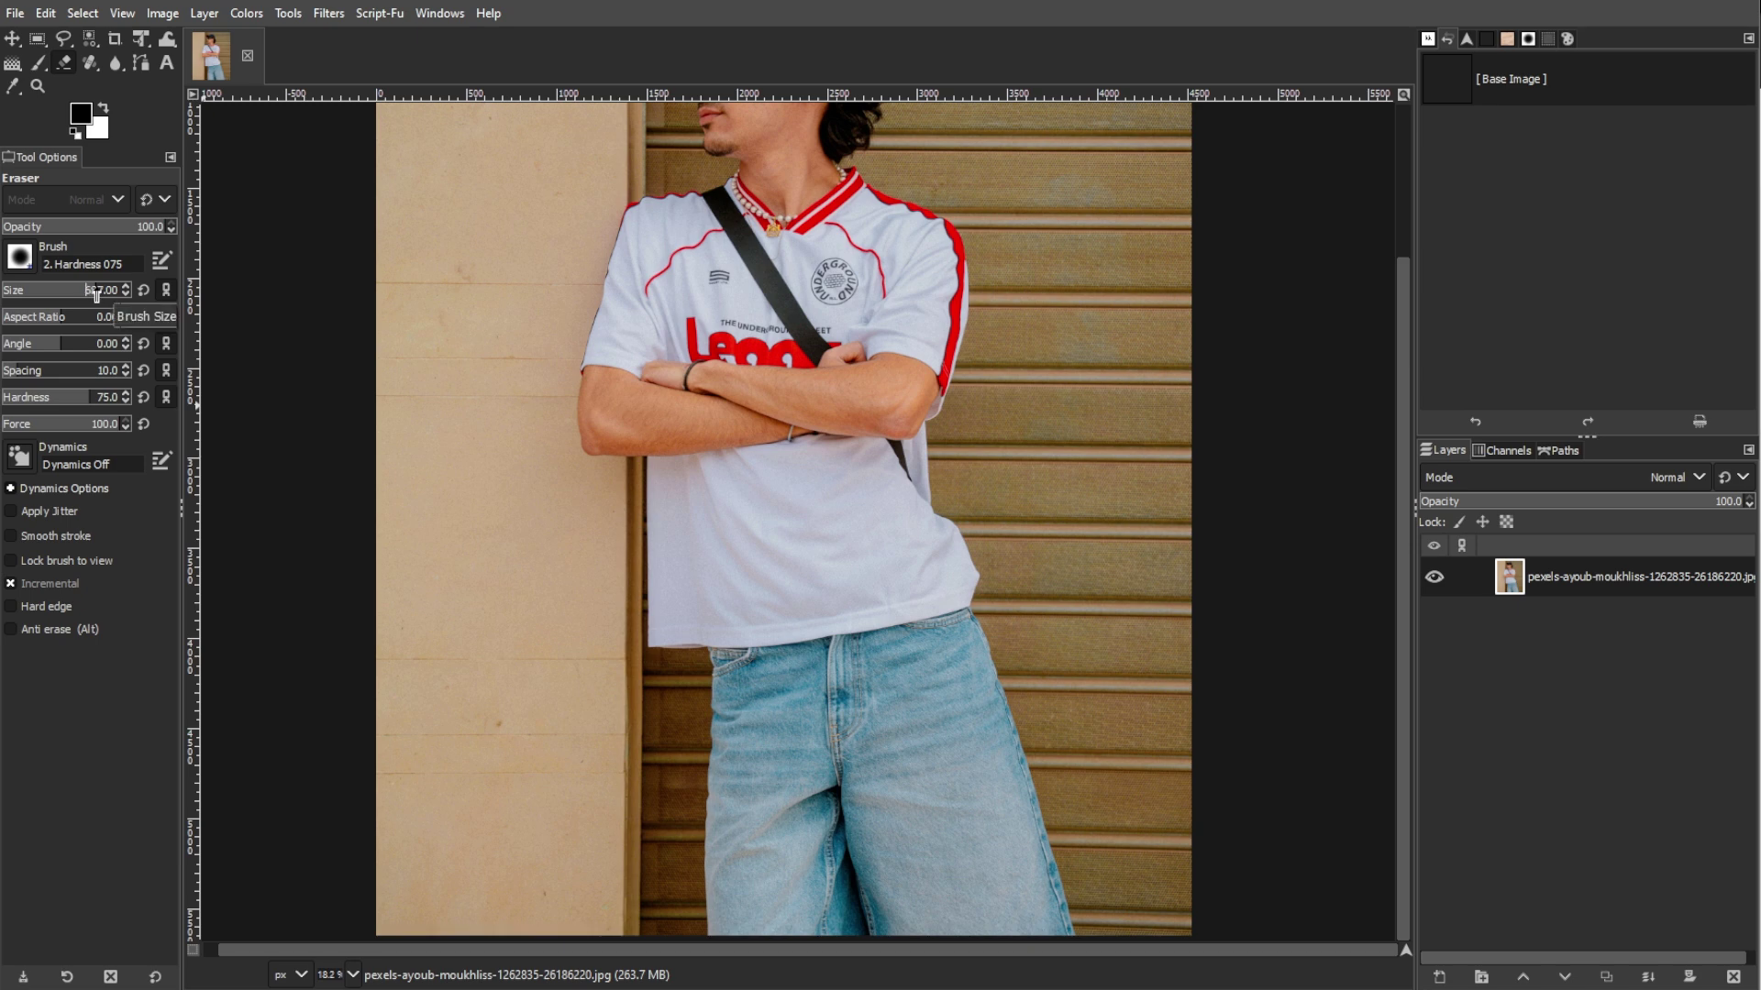
pyautogui.scroll(5, 90, 292)
# Erase the wall along the left and upper-left edges, undoing the stroke beside the jeans
pyautogui.moveTo(422, 642); pyautogui.dragTo(346, 405)
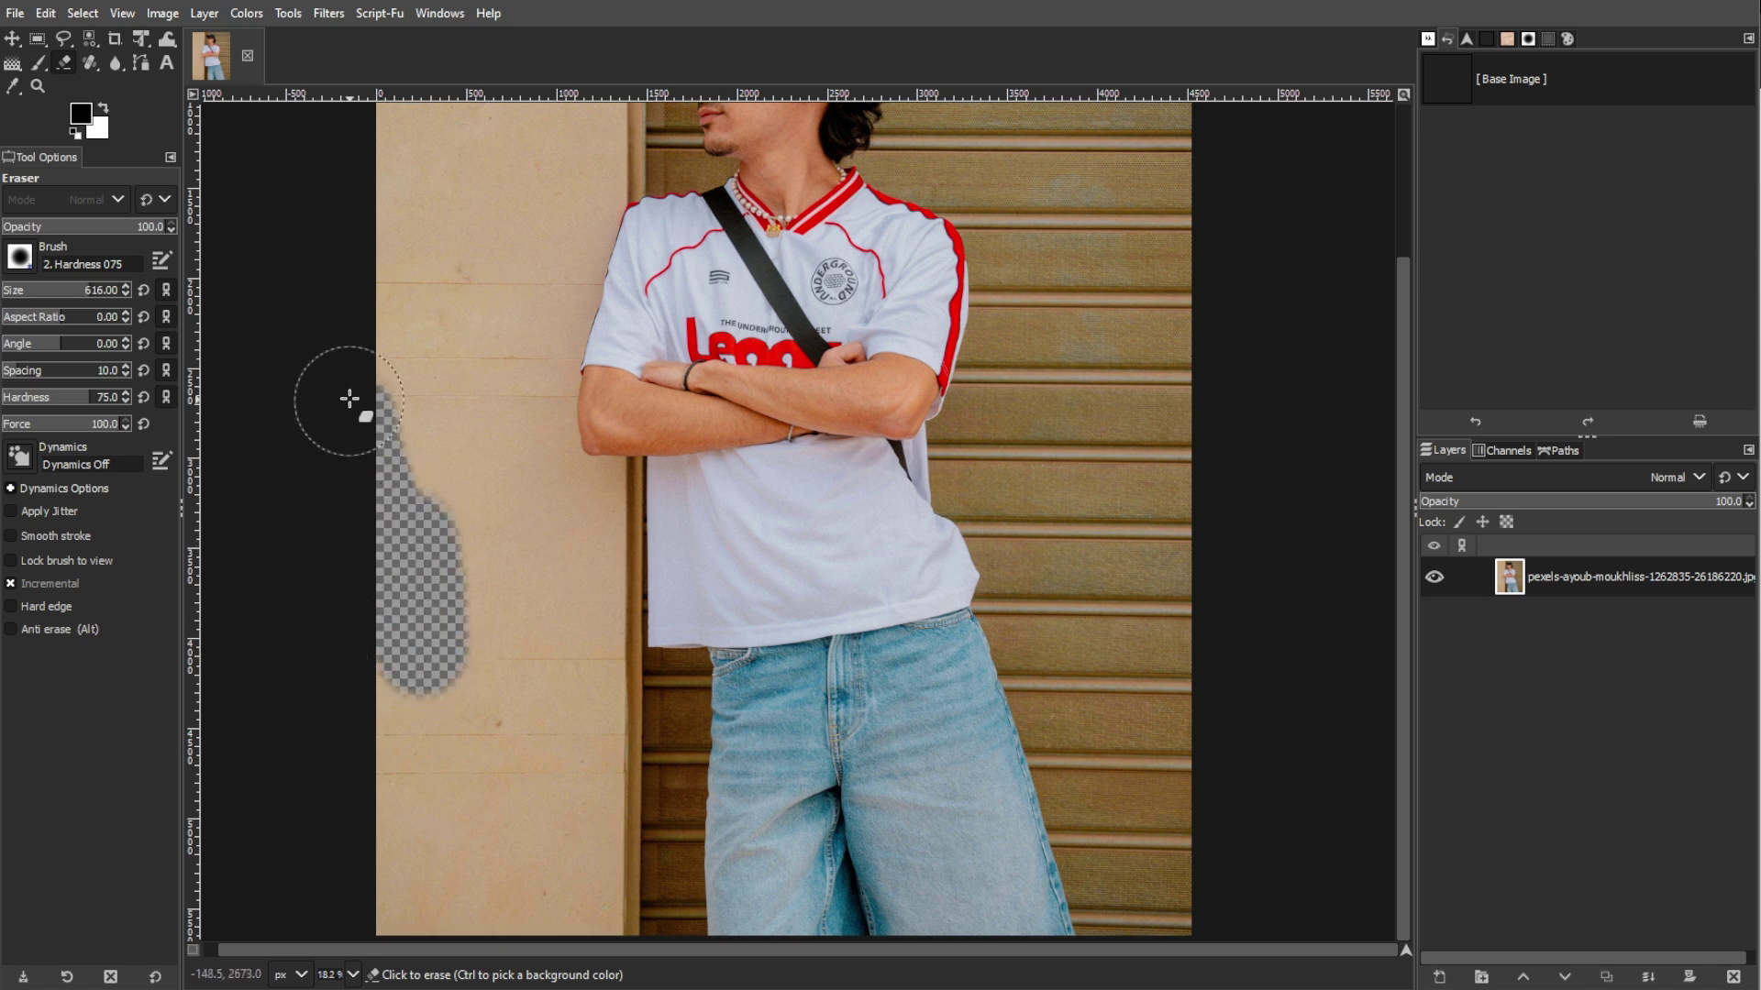
pyautogui.moveTo(350, 335)
pyautogui.mouseDown()
pyautogui.moveTo(385, 346)
pyautogui.moveTo(393, 464)
pyautogui.mouseUp()
pyautogui.scroll(4, 396, 537)
pyautogui.moveTo(397, 609); pyautogui.dragTo(394, 247)
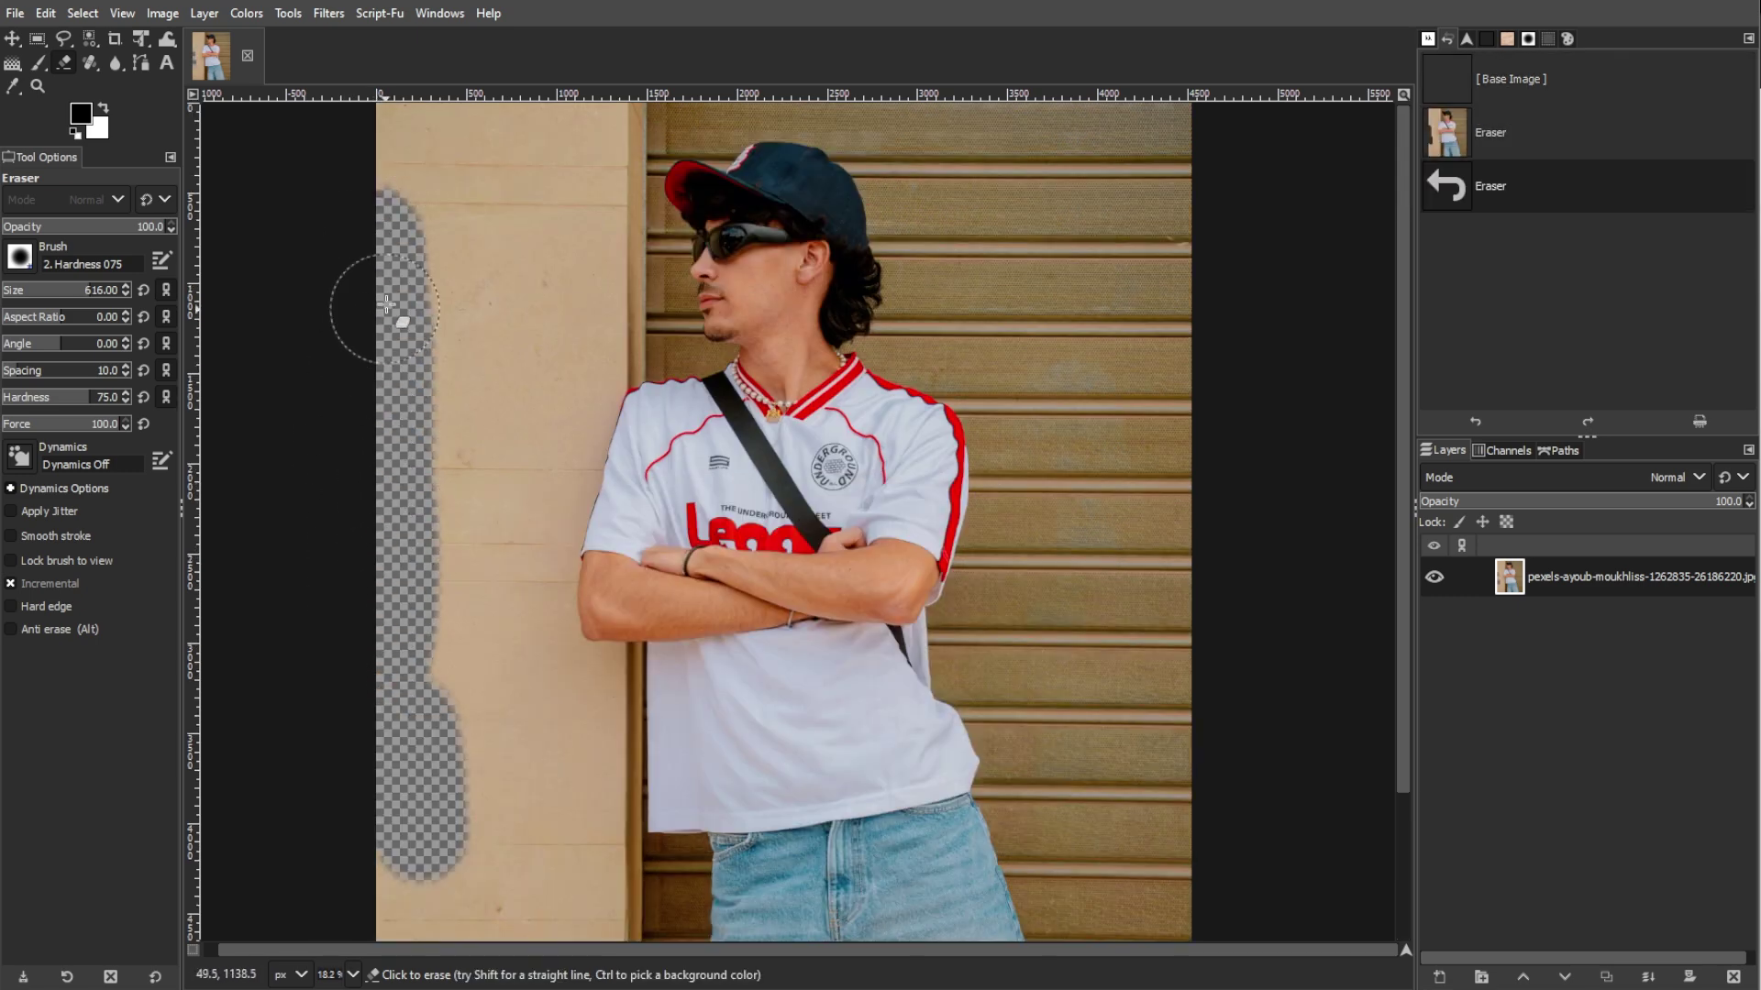
pyautogui.moveTo(399, 417); pyautogui.dragTo(424, 395)
pyautogui.scroll(-2, 425, 395)
pyautogui.moveTo(444, 284)
pyautogui.mouseDown()
pyautogui.moveTo(416, 248)
pyautogui.moveTo(492, 237)
pyautogui.moveTo(440, 377)
pyautogui.moveTo(413, 727)
pyautogui.moveTo(437, 699)
pyautogui.moveTo(467, 743)
pyautogui.moveTo(492, 701)
pyautogui.moveTo(508, 731)
pyautogui.moveTo(442, 557)
pyautogui.moveTo(514, 654)
pyautogui.moveTo(518, 724)
pyautogui.mouseUp()
pyautogui.moveTo(464, 637)
pyautogui.mouseDown()
pyautogui.moveTo(486, 568)
pyautogui.moveTo(499, 605)
pyautogui.mouseUp()
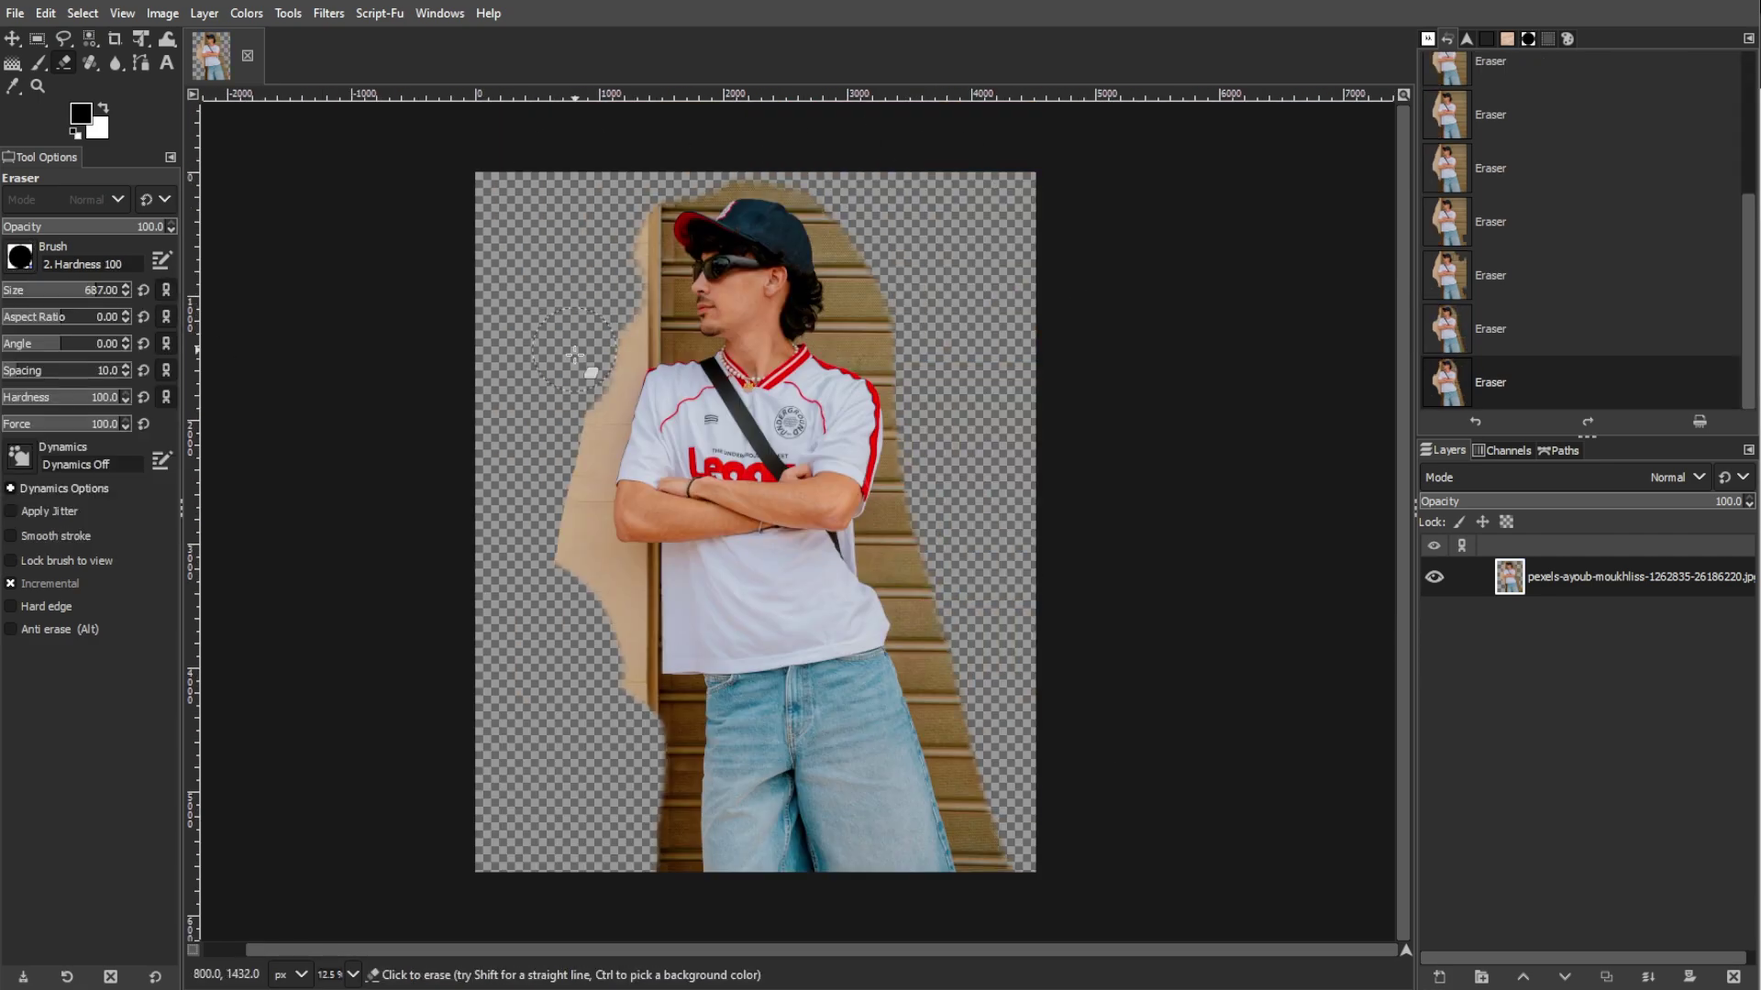
pyautogui.hotkey('ctrl', 'z')
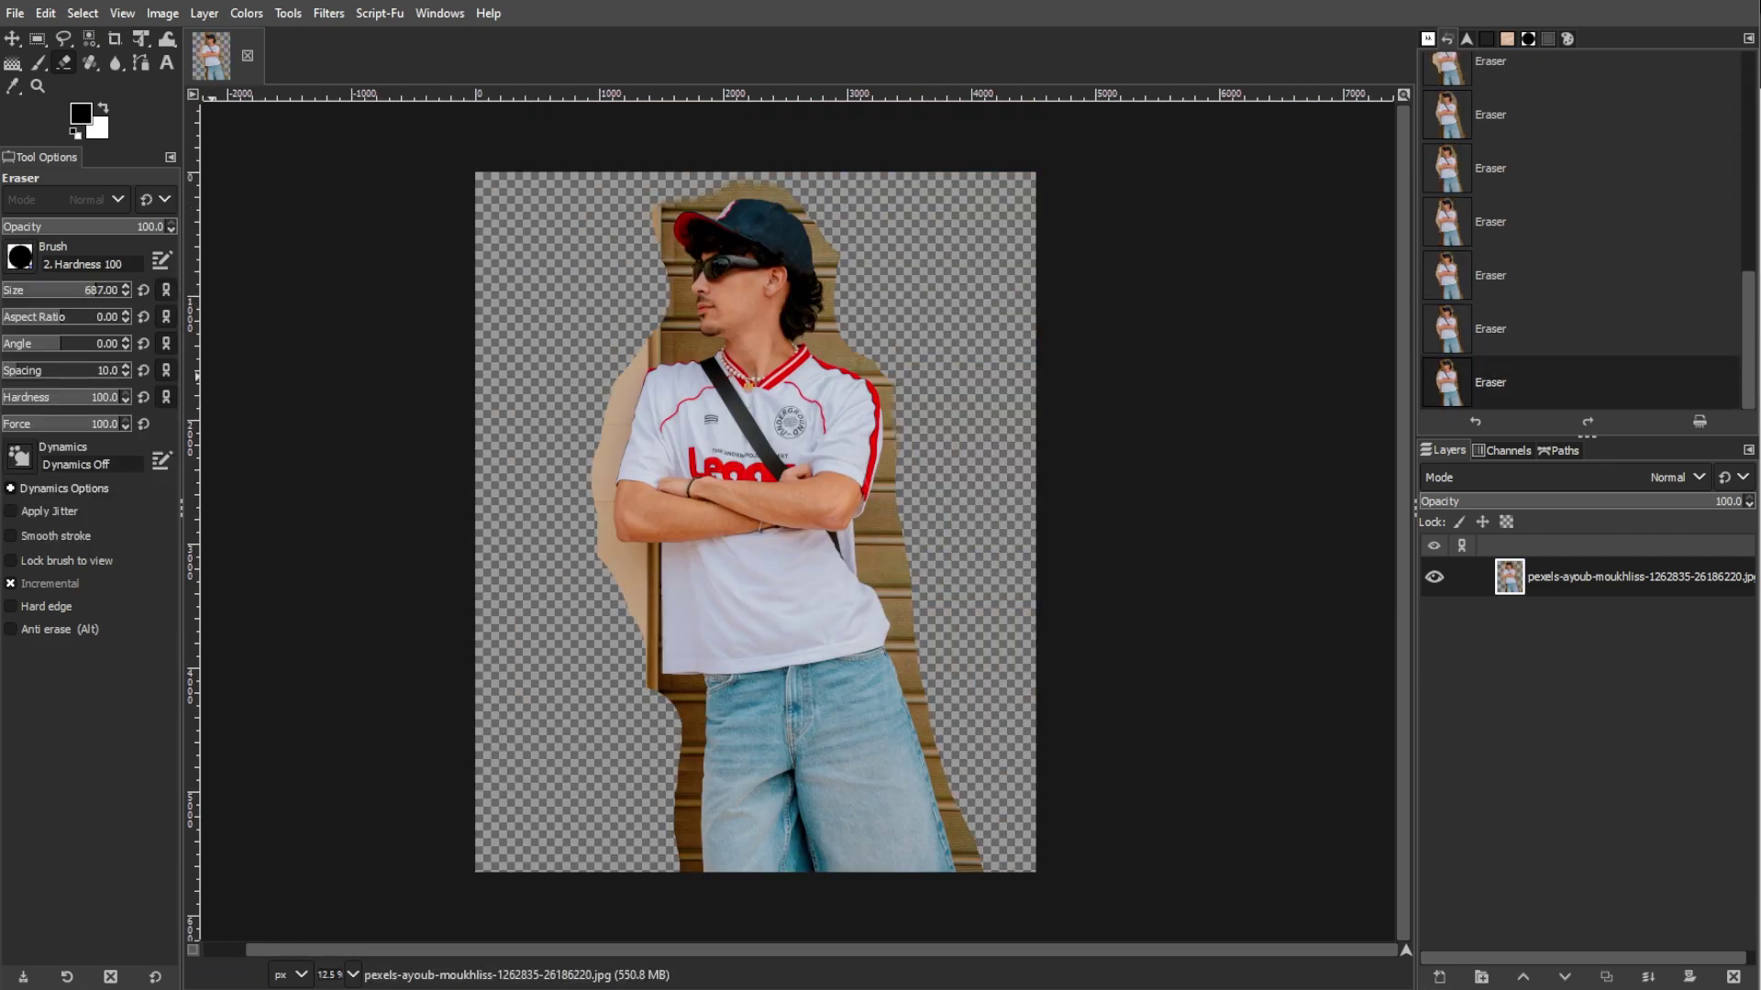
# Zoom to 100% and erase the remaining wall beside the jeans and around the neck and chin
pyautogui.press('1')
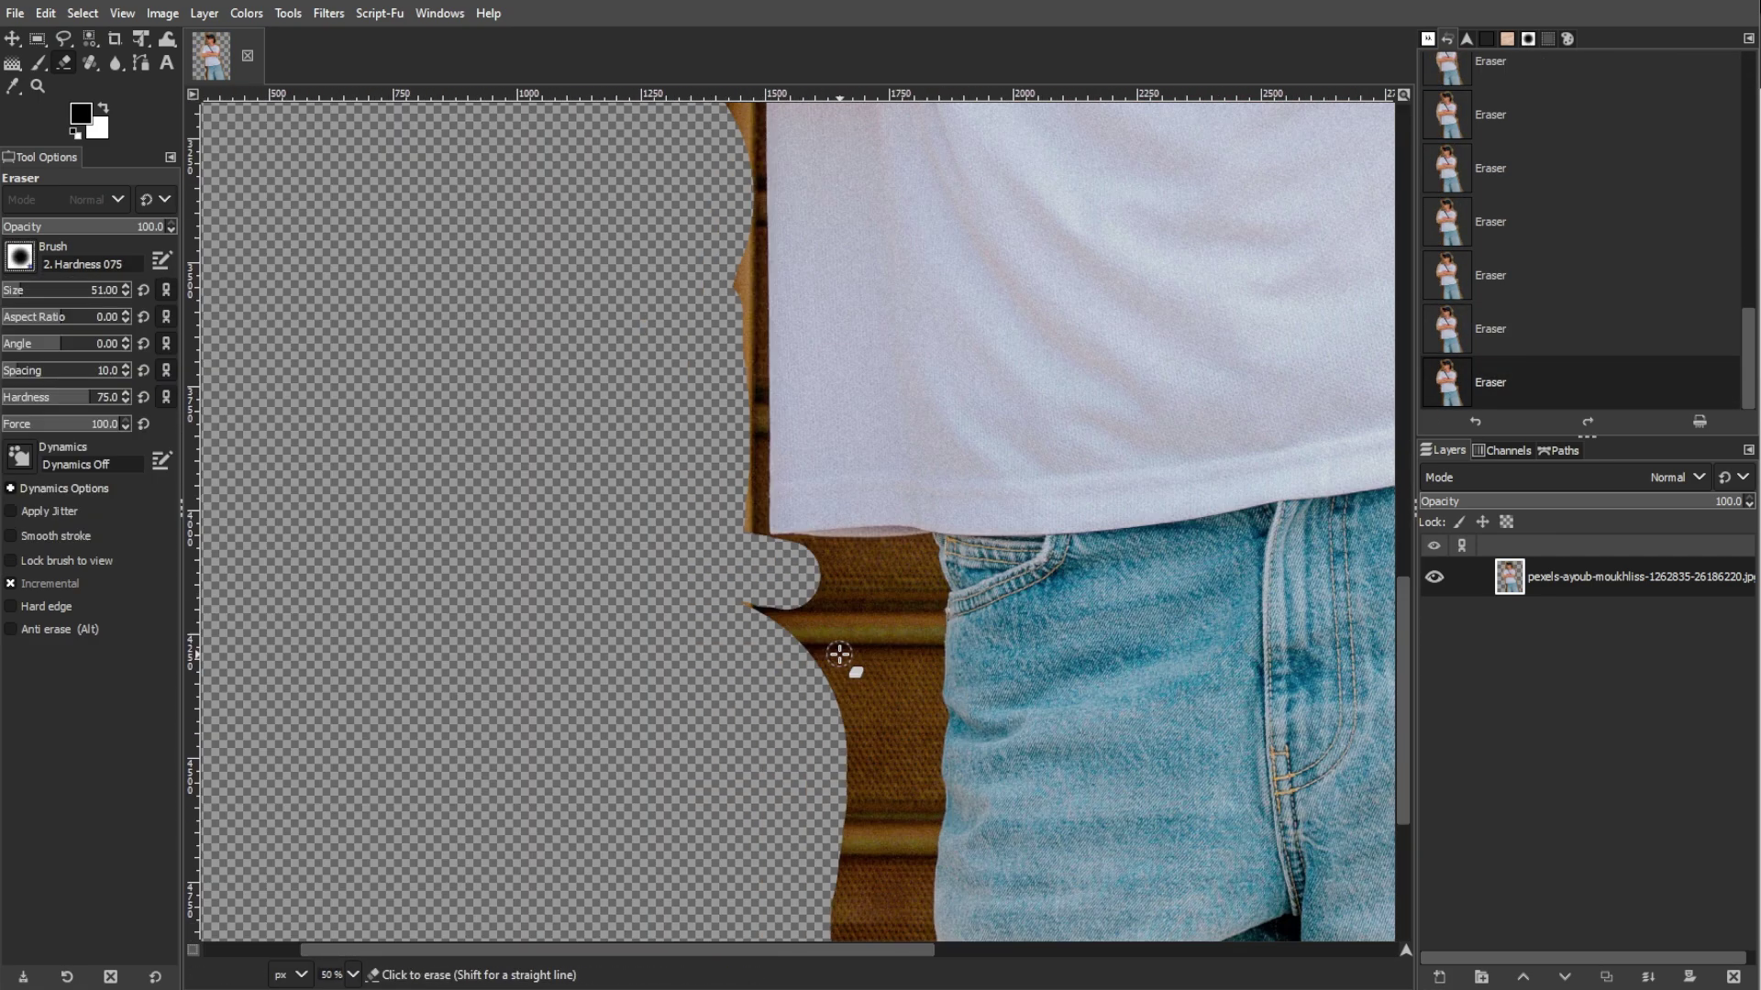
pyautogui.moveTo(837, 661)
pyautogui.mouseDown()
pyautogui.moveTo(737, 440)
pyautogui.moveTo(954, 514)
pyautogui.mouseUp()
pyautogui.moveTo(1059, 551)
pyautogui.mouseDown()
pyautogui.moveTo(1101, 476)
pyautogui.moveTo(1199, 468)
pyautogui.moveTo(1200, 290)
pyautogui.mouseUp()
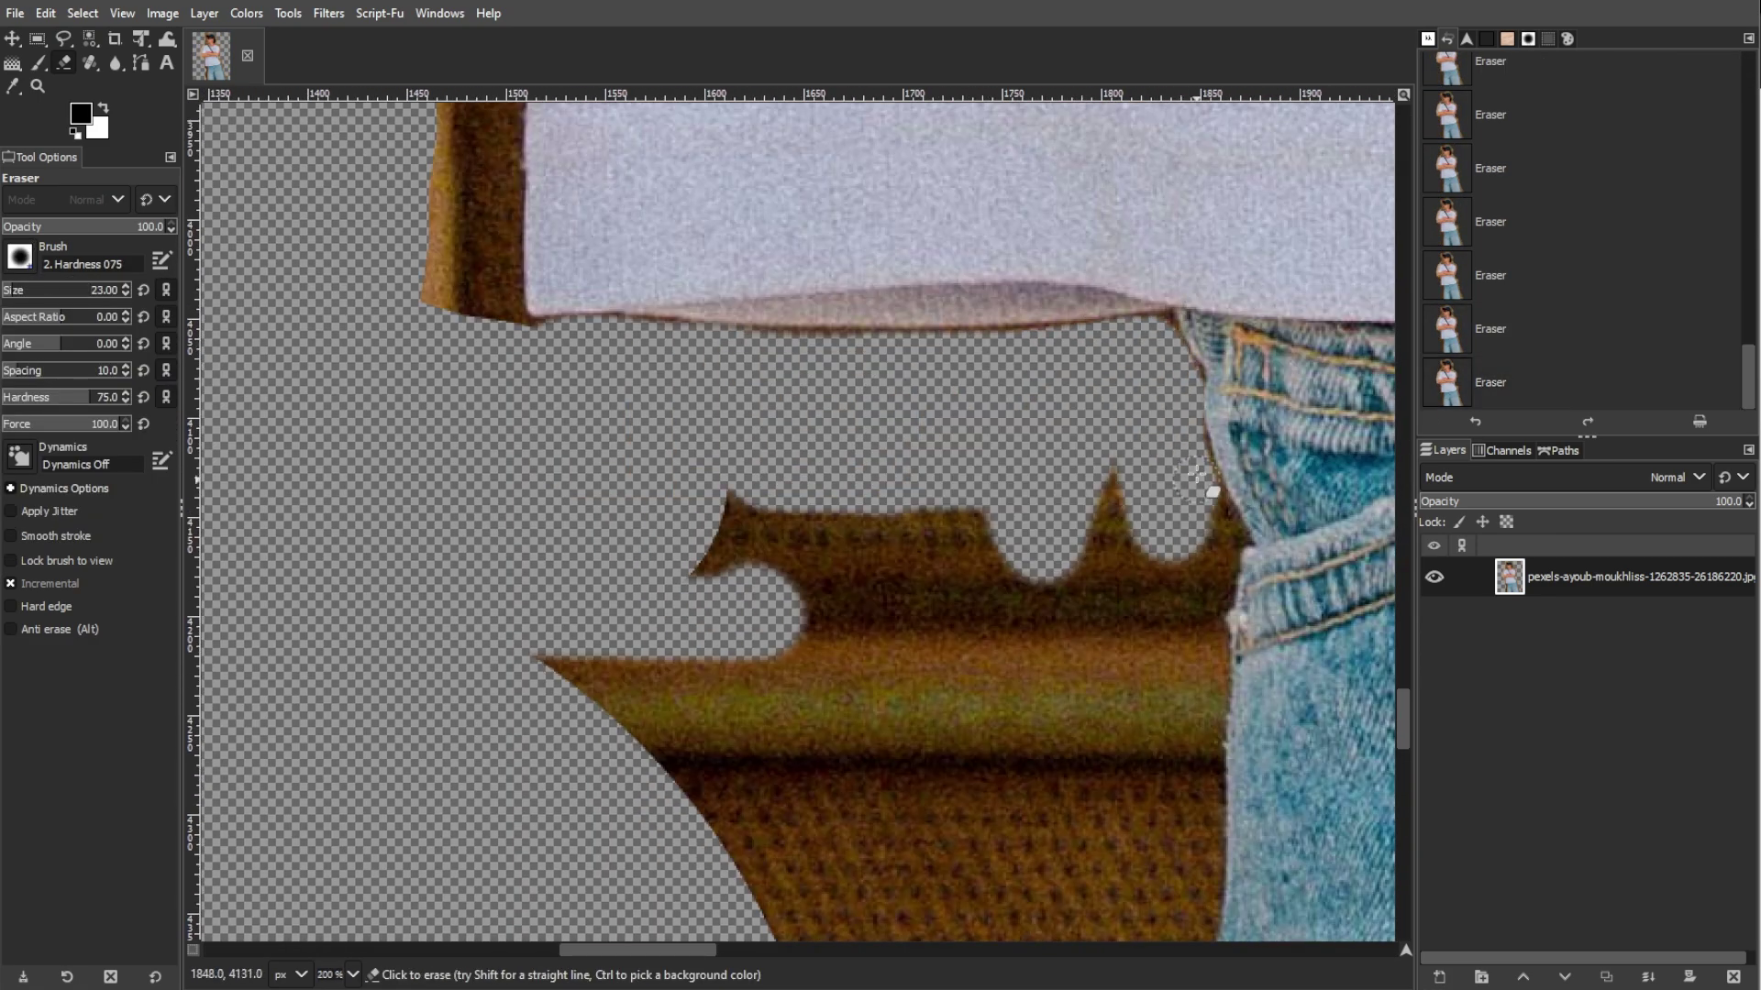
pyautogui.scroll(-5, 1220, 459)
pyautogui.scroll(3, 1199, 290)
pyautogui.scroll(-5, 1009, 458)
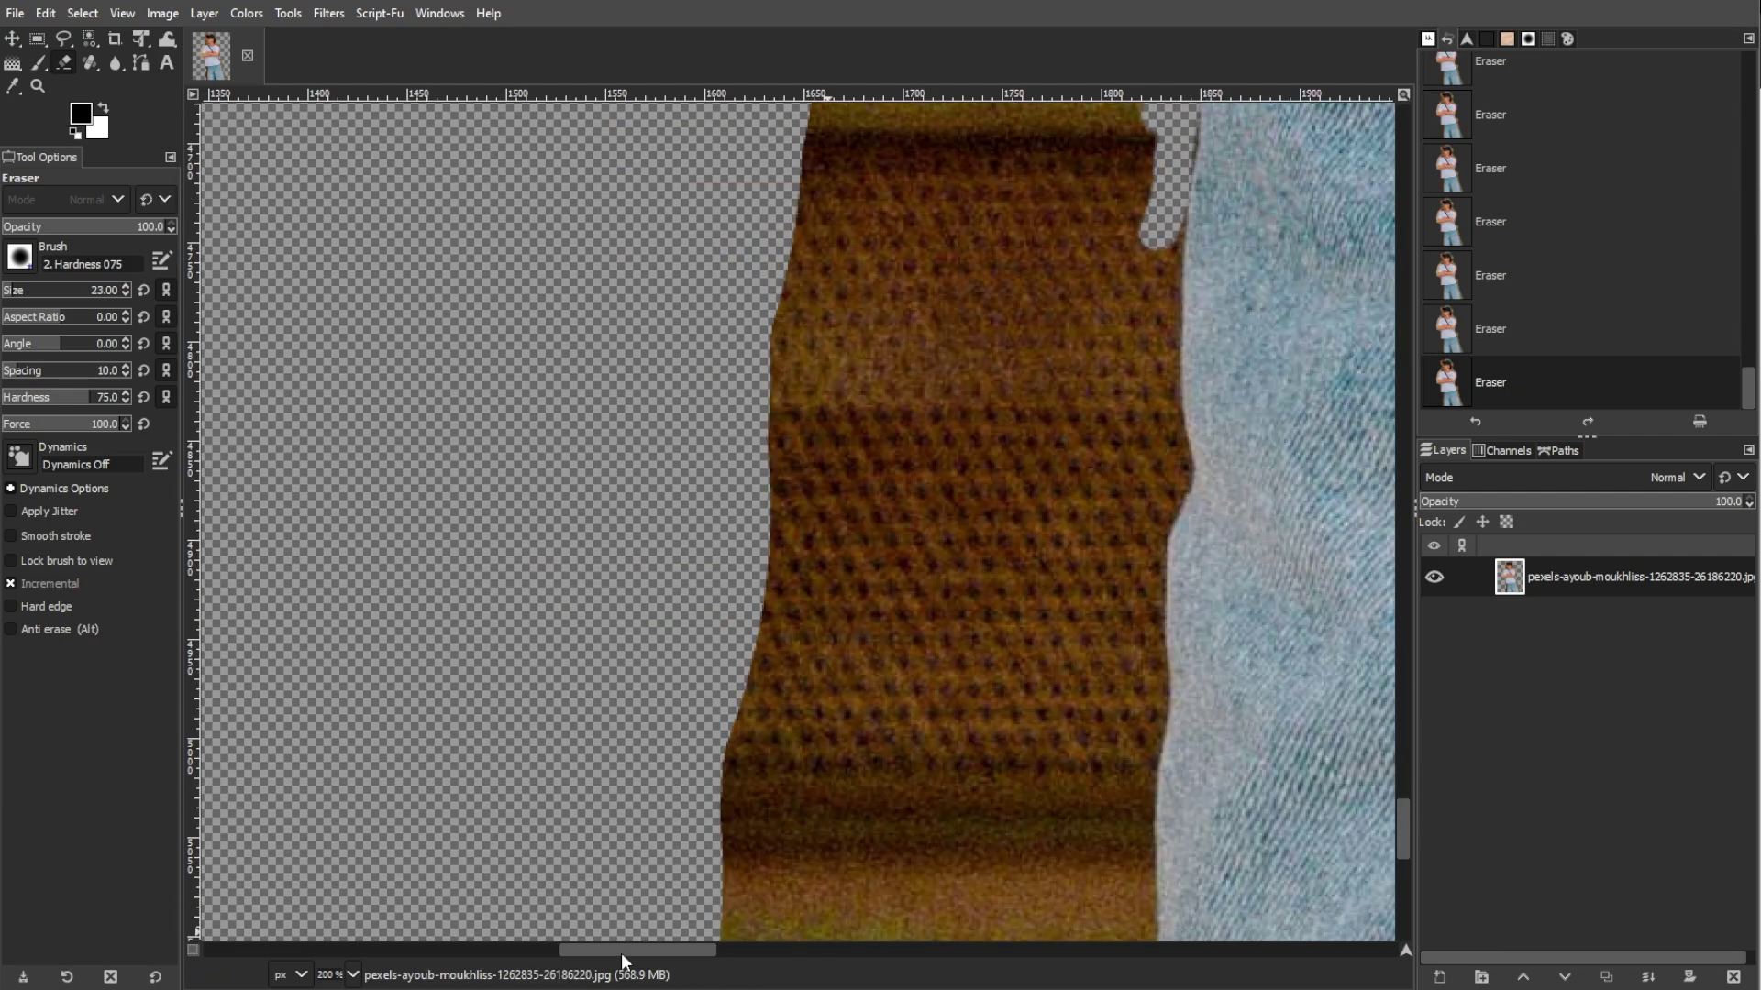
pyautogui.hscroll(4, 716, 500)
pyautogui.scroll(-3, 716, 500)
pyautogui.moveTo(727, 177); pyautogui.dragTo(747, 747)
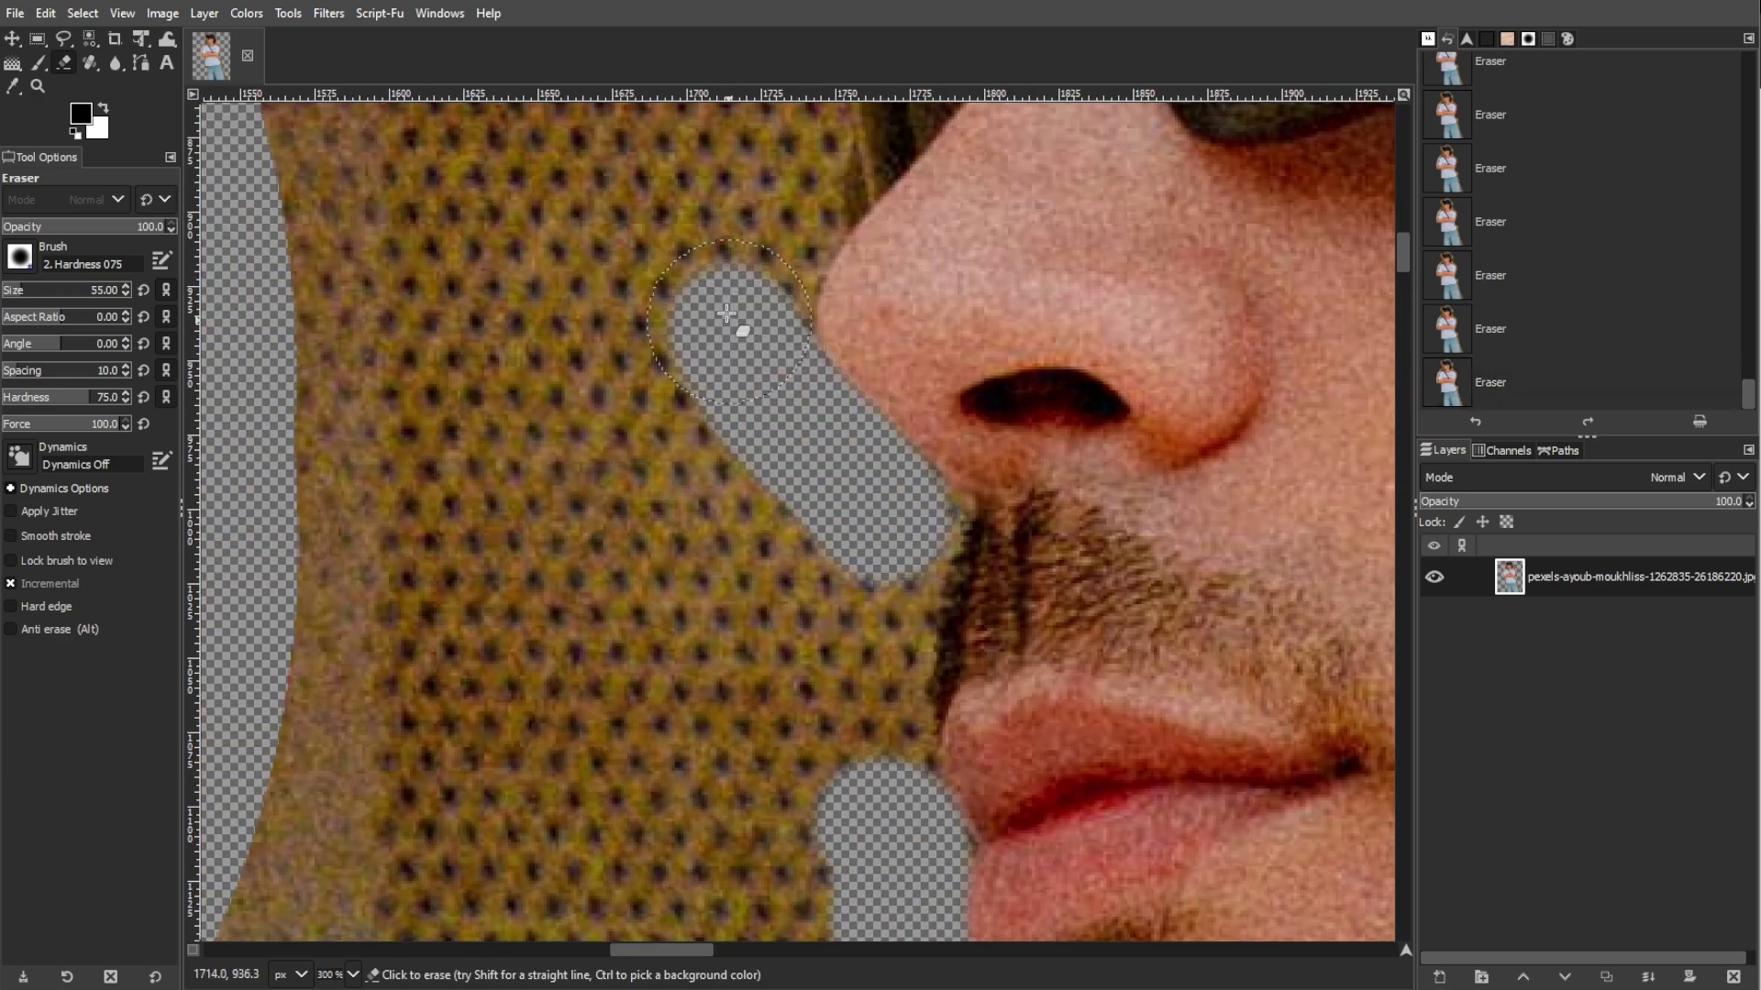
pyautogui.moveTo(739, 322); pyautogui.dragTo(944, 523)
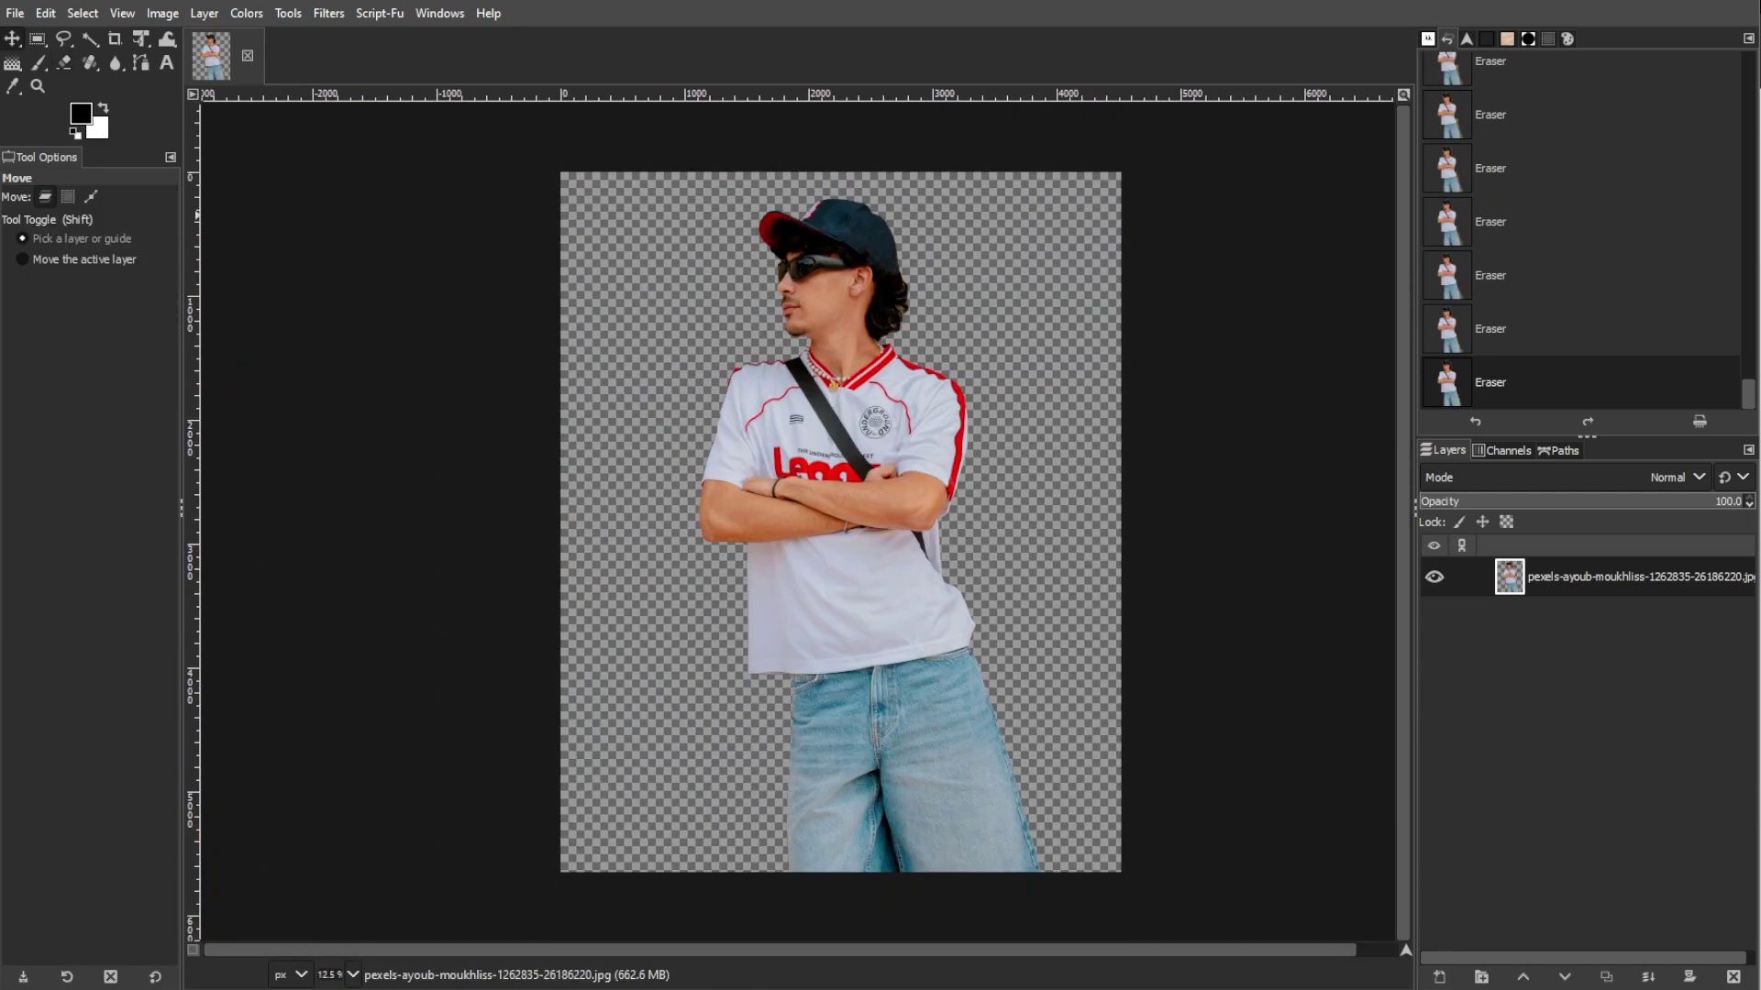
# Fuzzy-select the transparent background, invert the selection onto the man, and open Shrink Selection
pyautogui.click(95, 41)
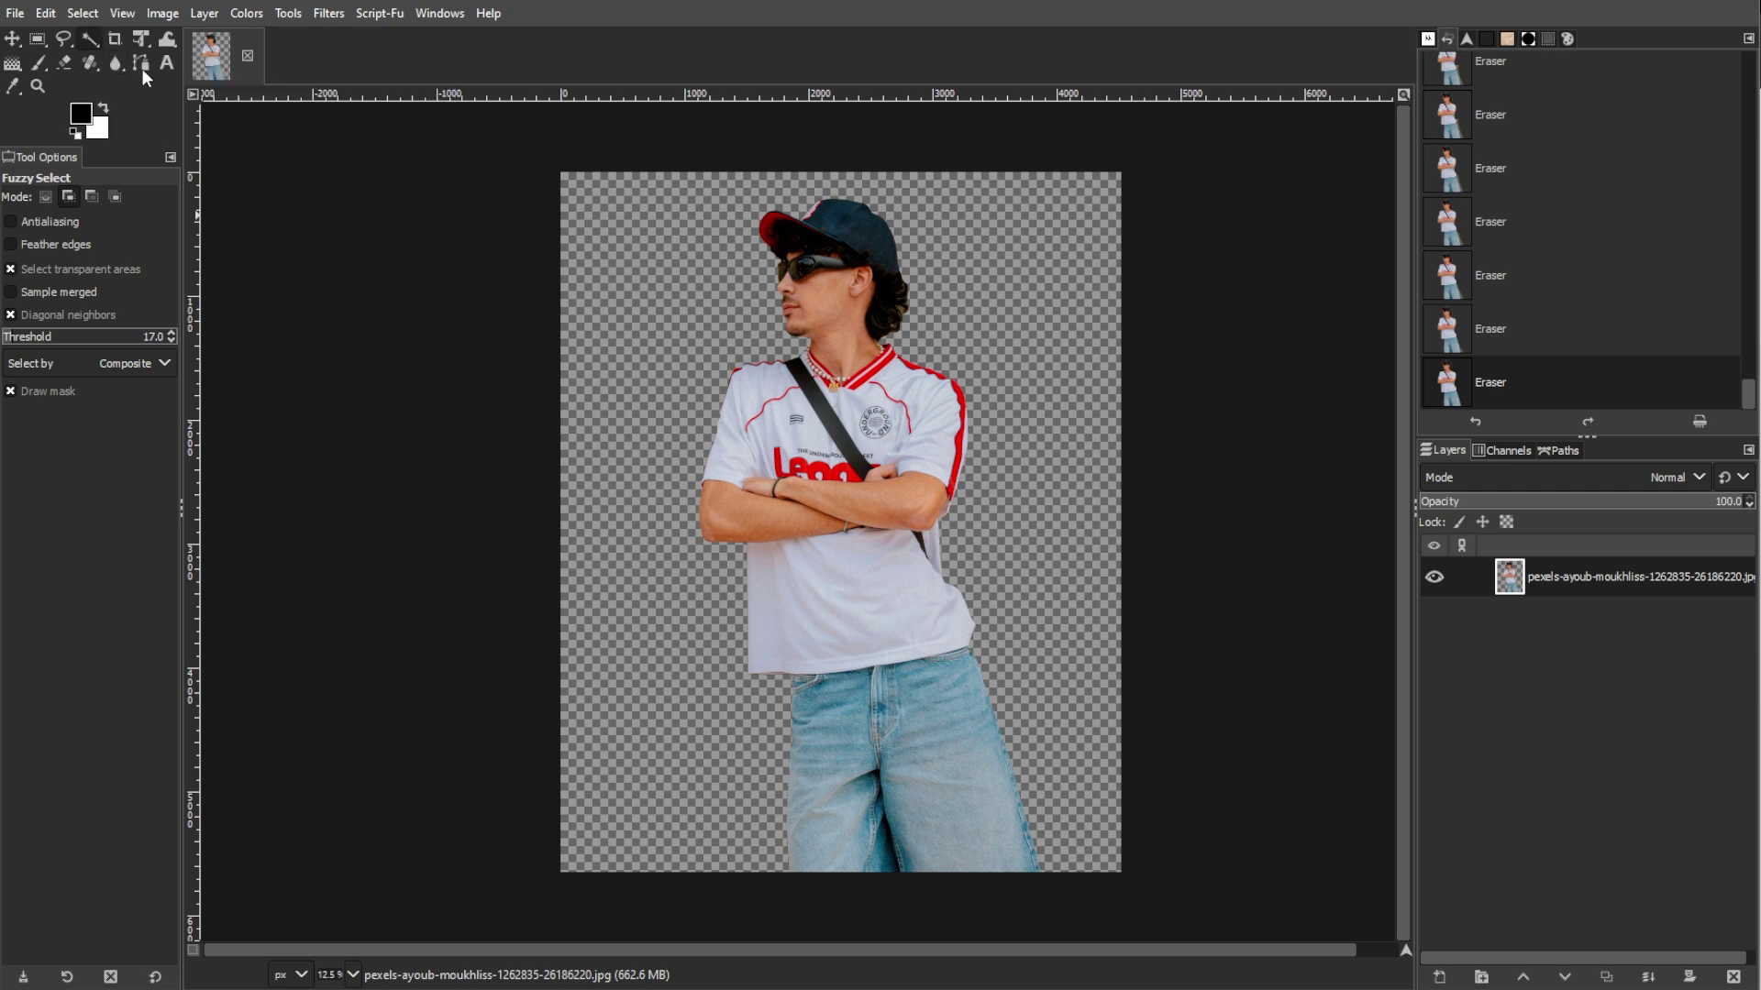
pyautogui.click(651, 336)
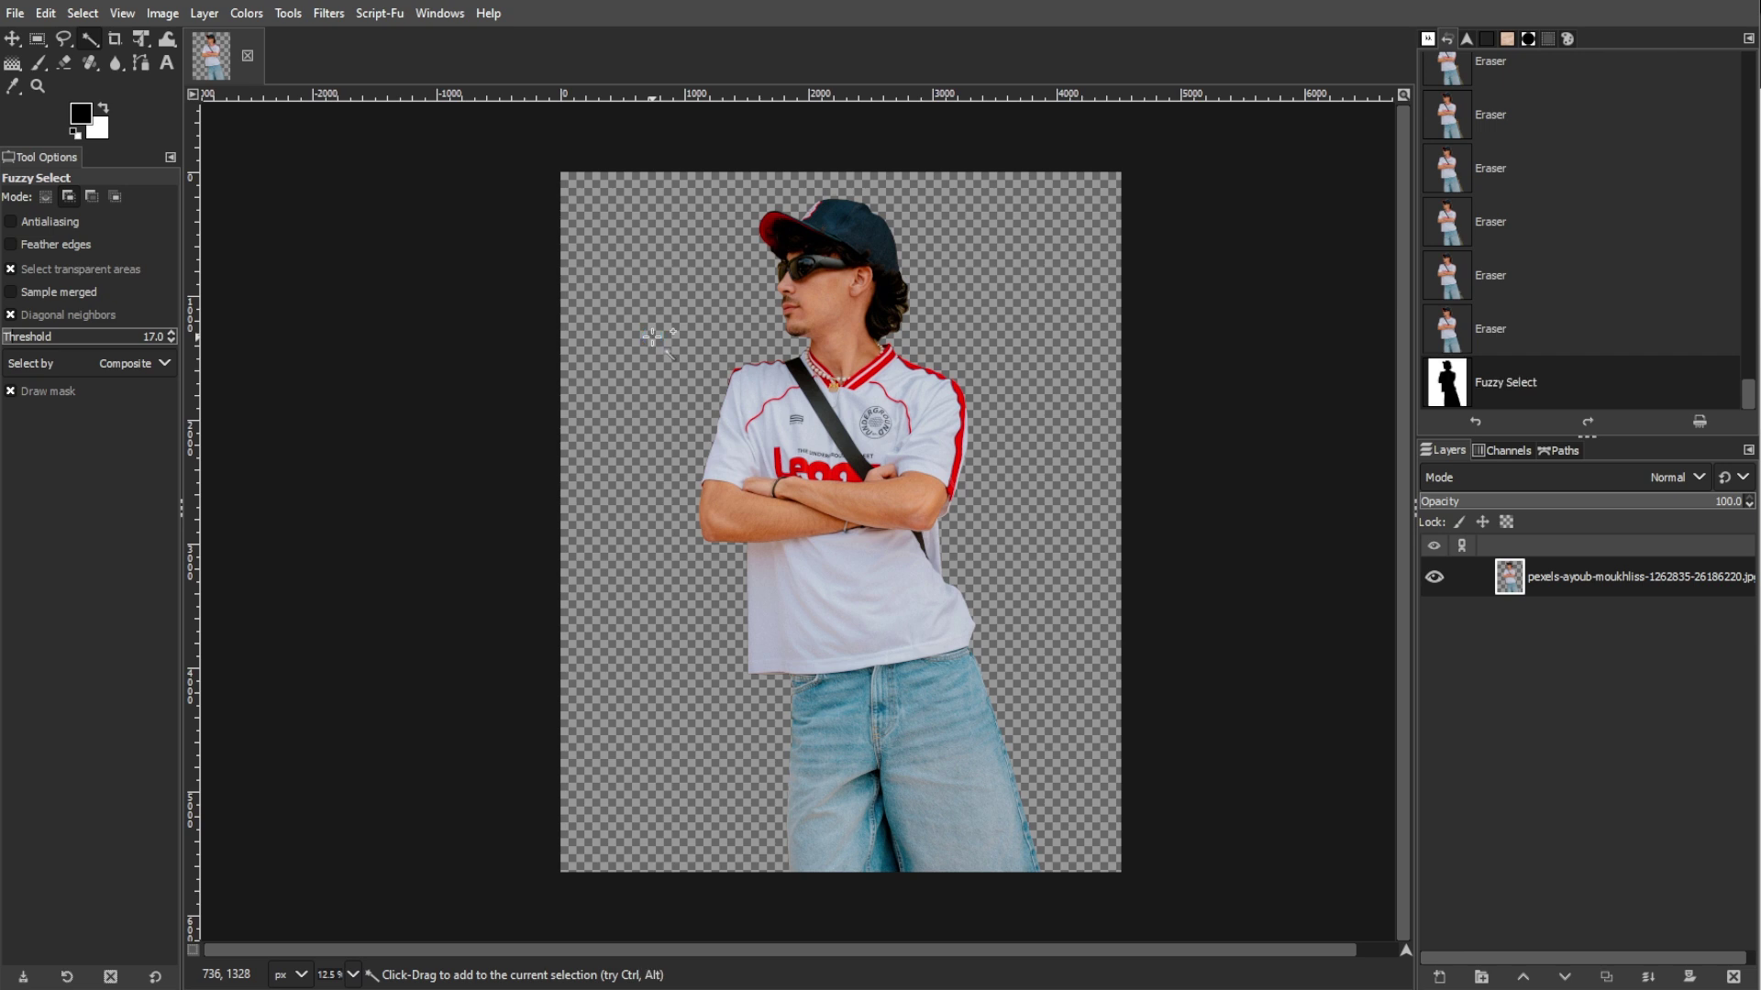
pyautogui.click(651, 337)
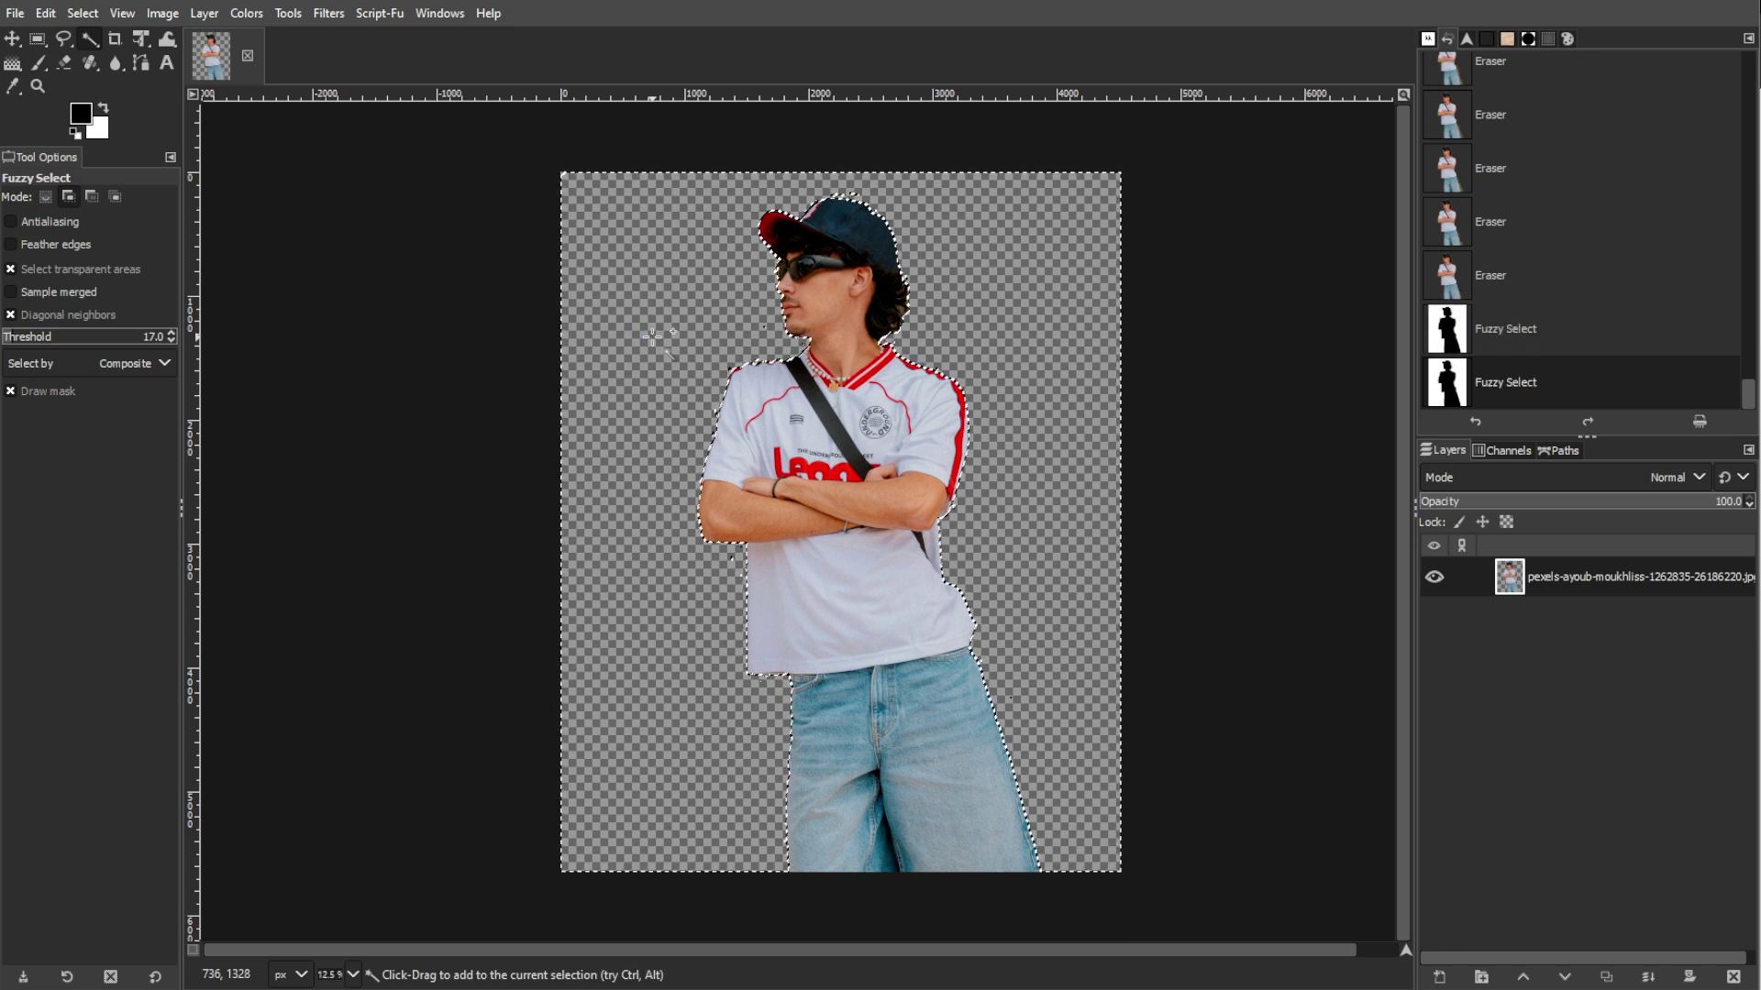
pyautogui.click(83, 13)
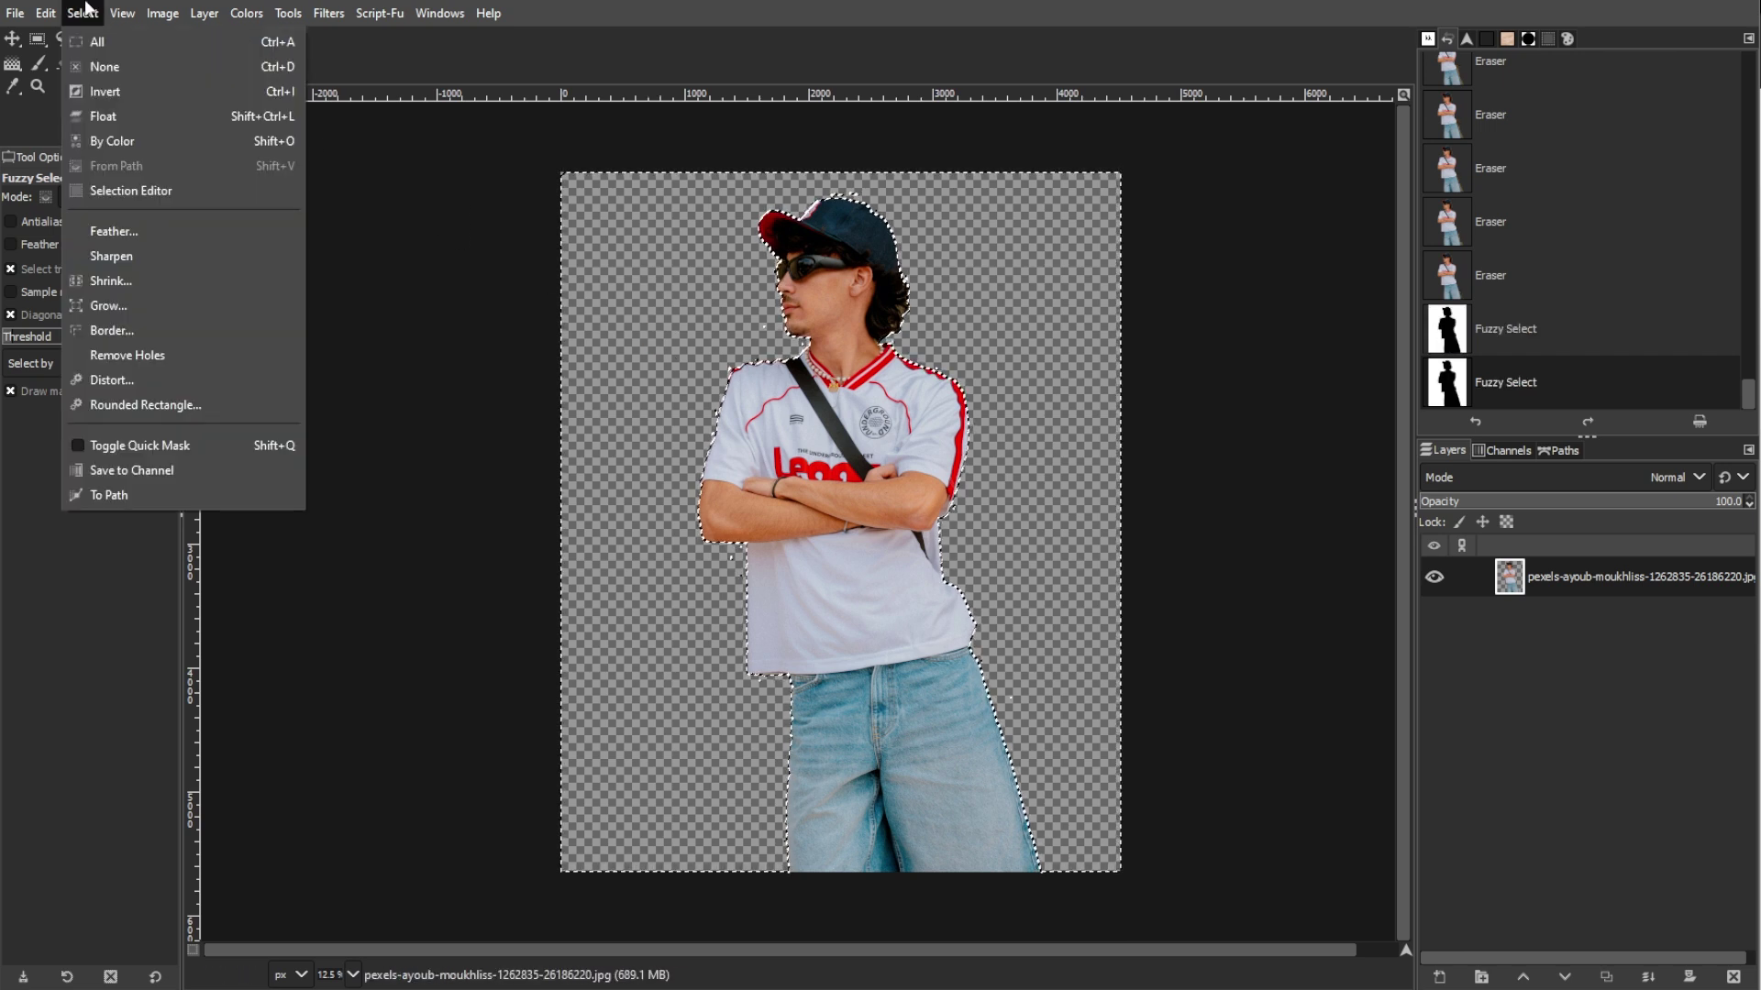
pyautogui.click(114, 92)
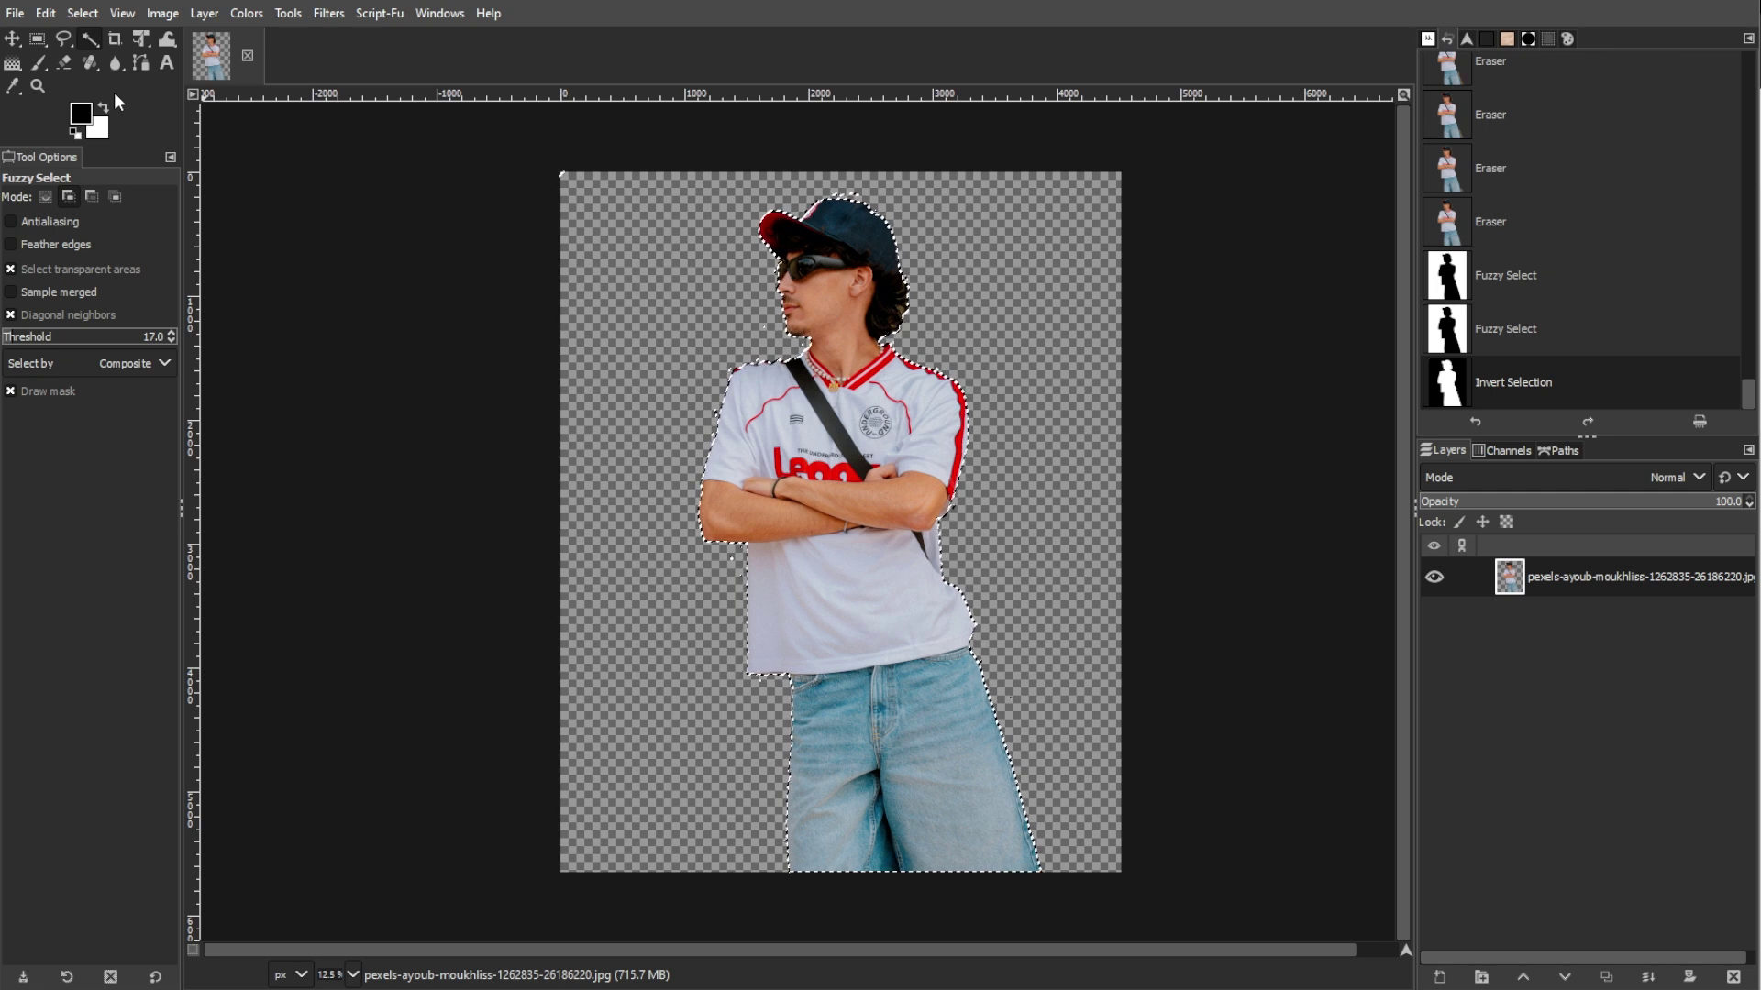
pyautogui.click(89, 14)
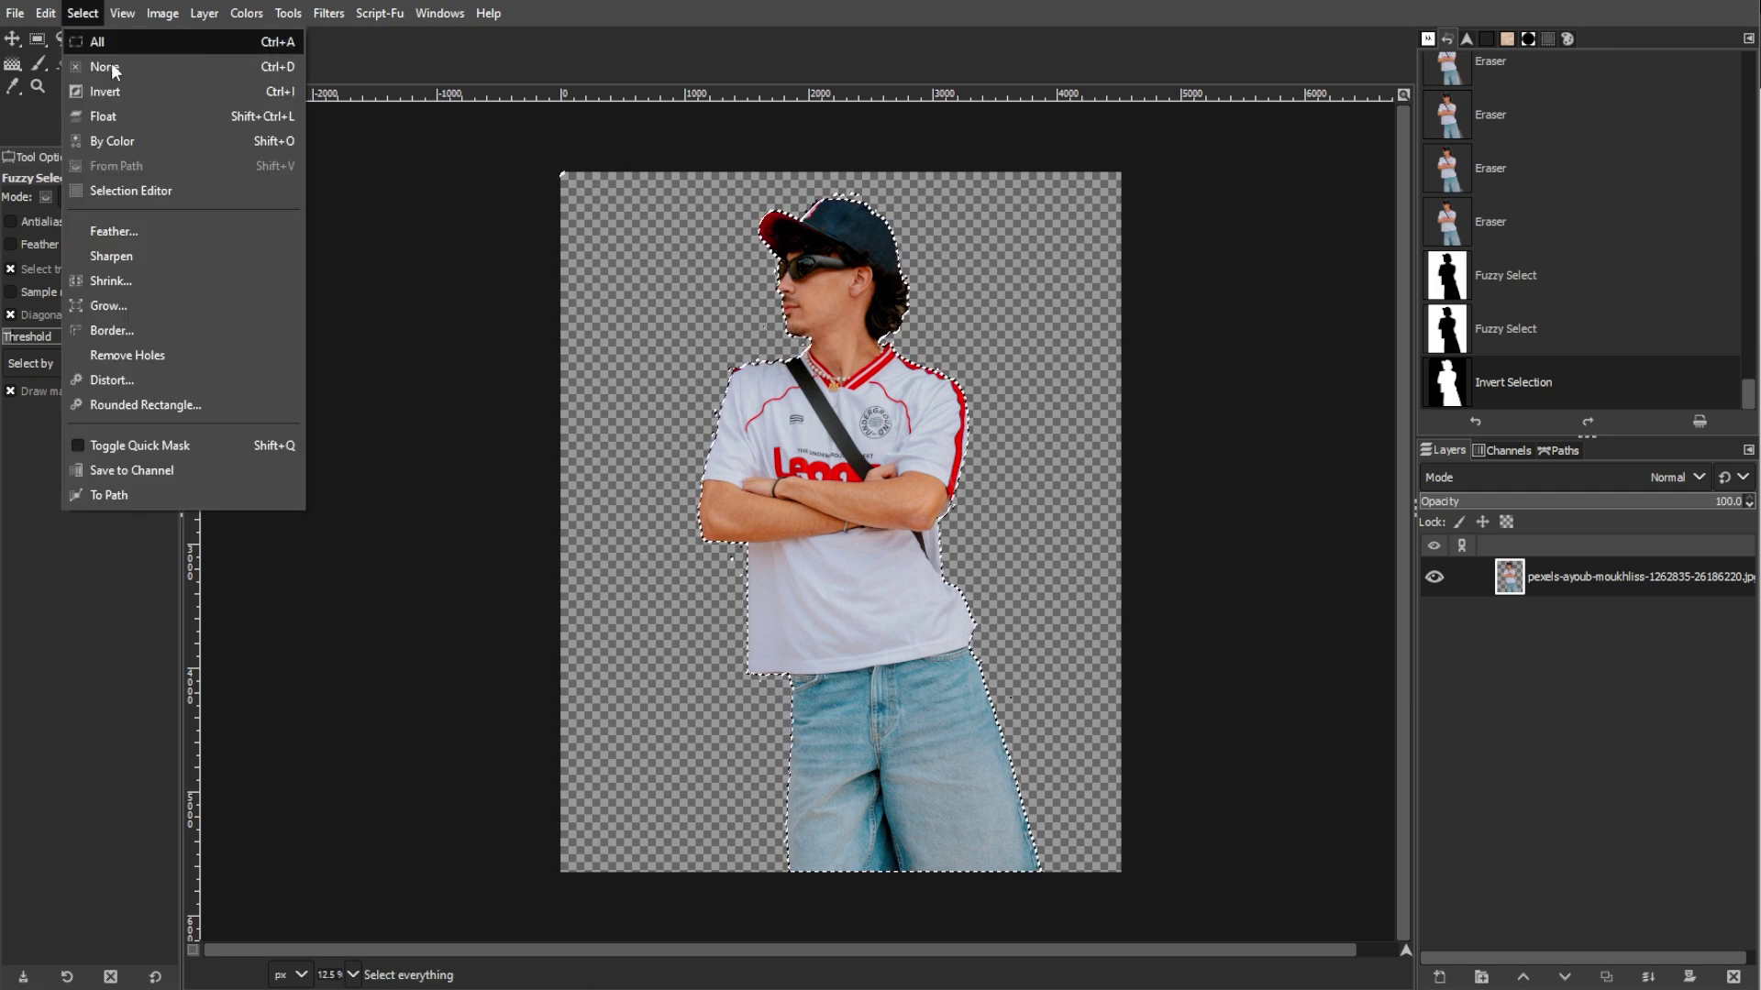
pyautogui.click(140, 278)
# Apply the shrink, then feather the man's selection by 1.000 px
pyautogui.moveTo(170, 202); pyautogui.dragTo(507, 202)
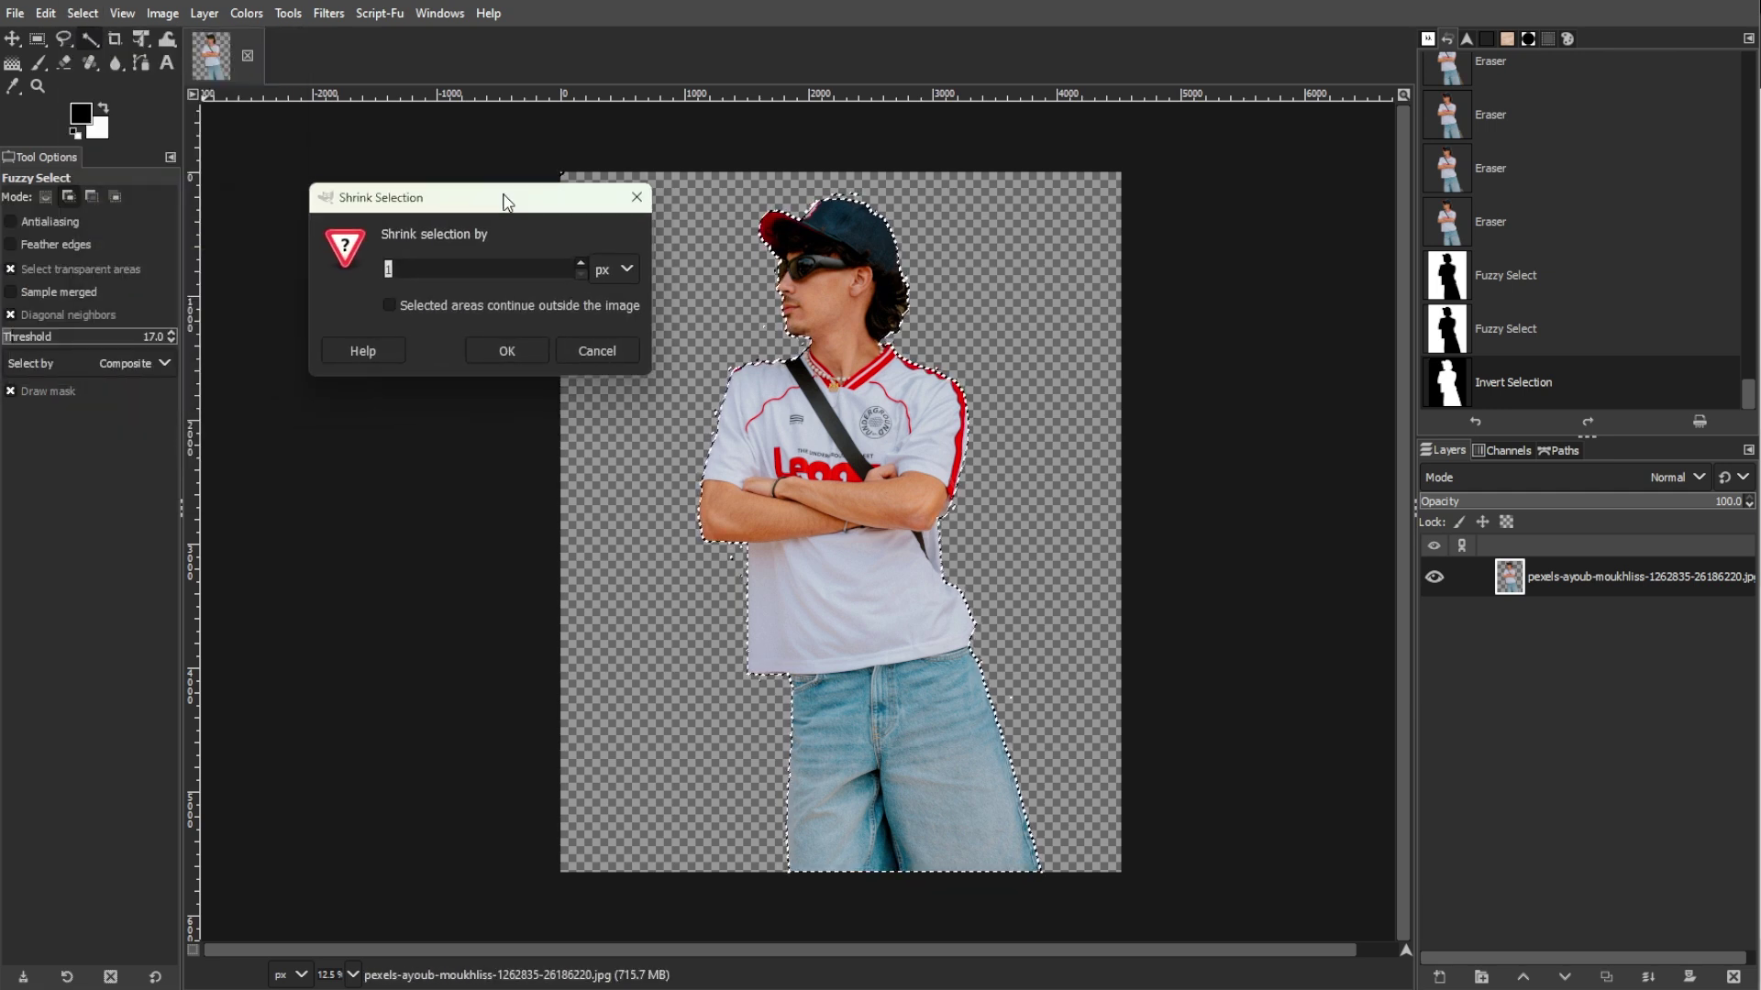
pyautogui.click(506, 348)
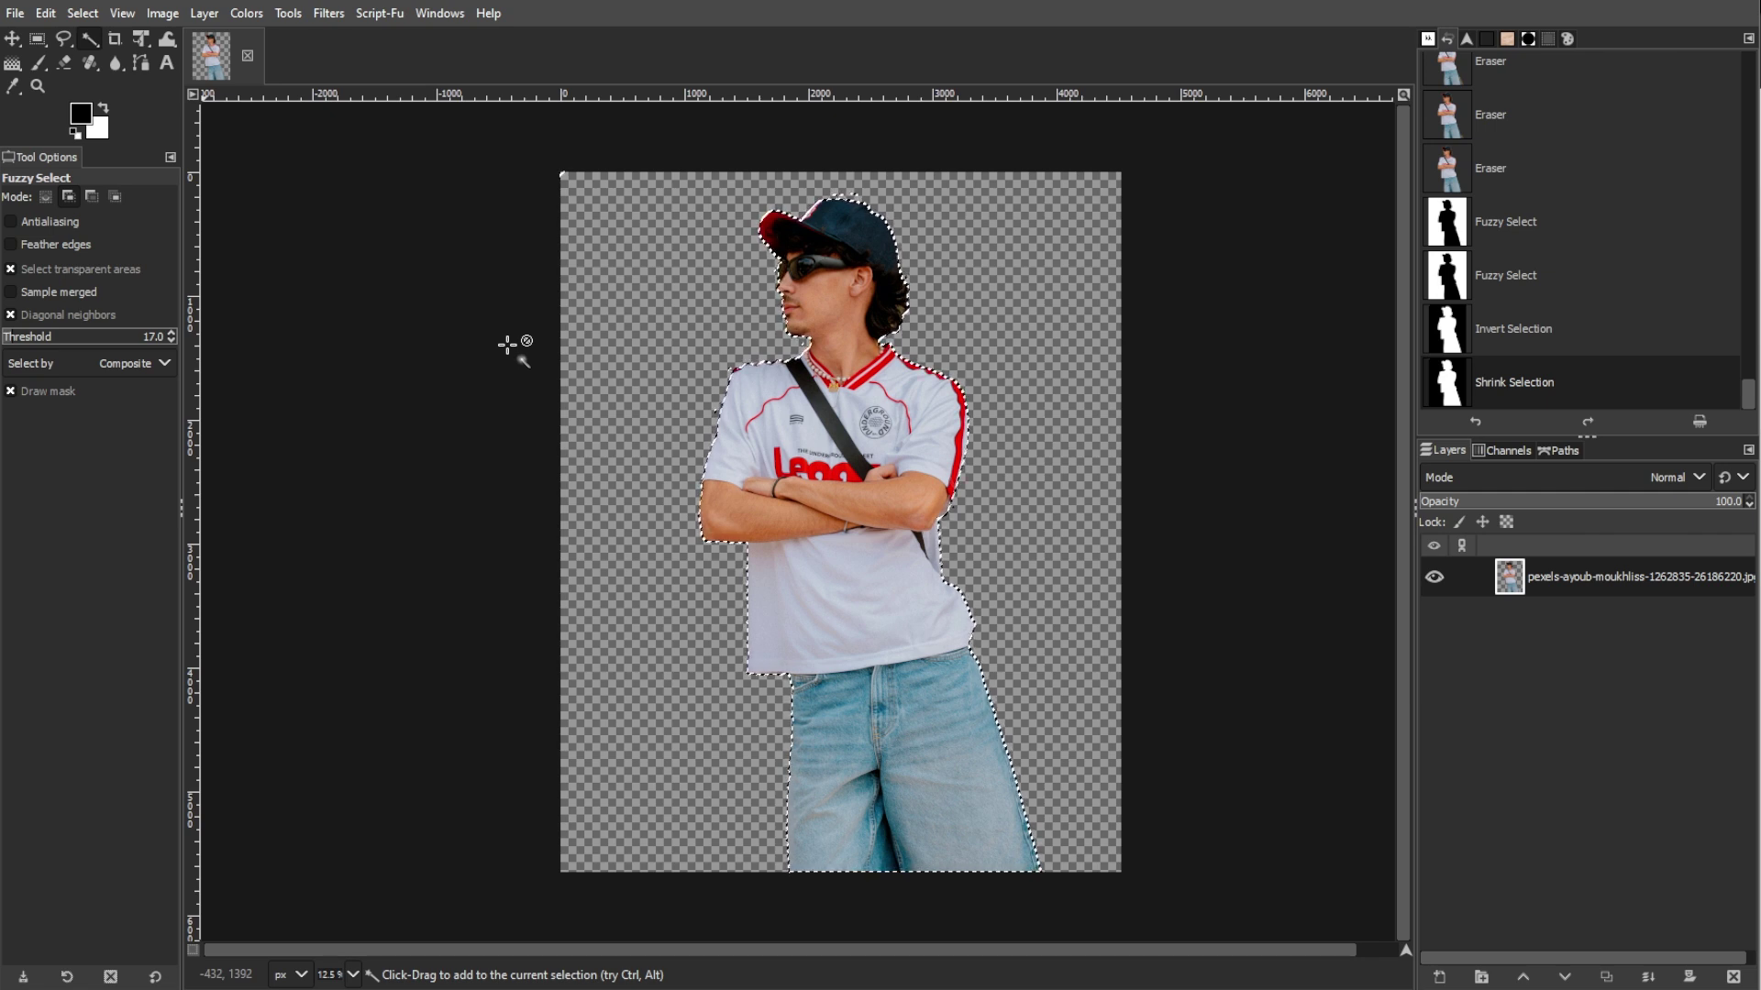
pyautogui.click(93, 14)
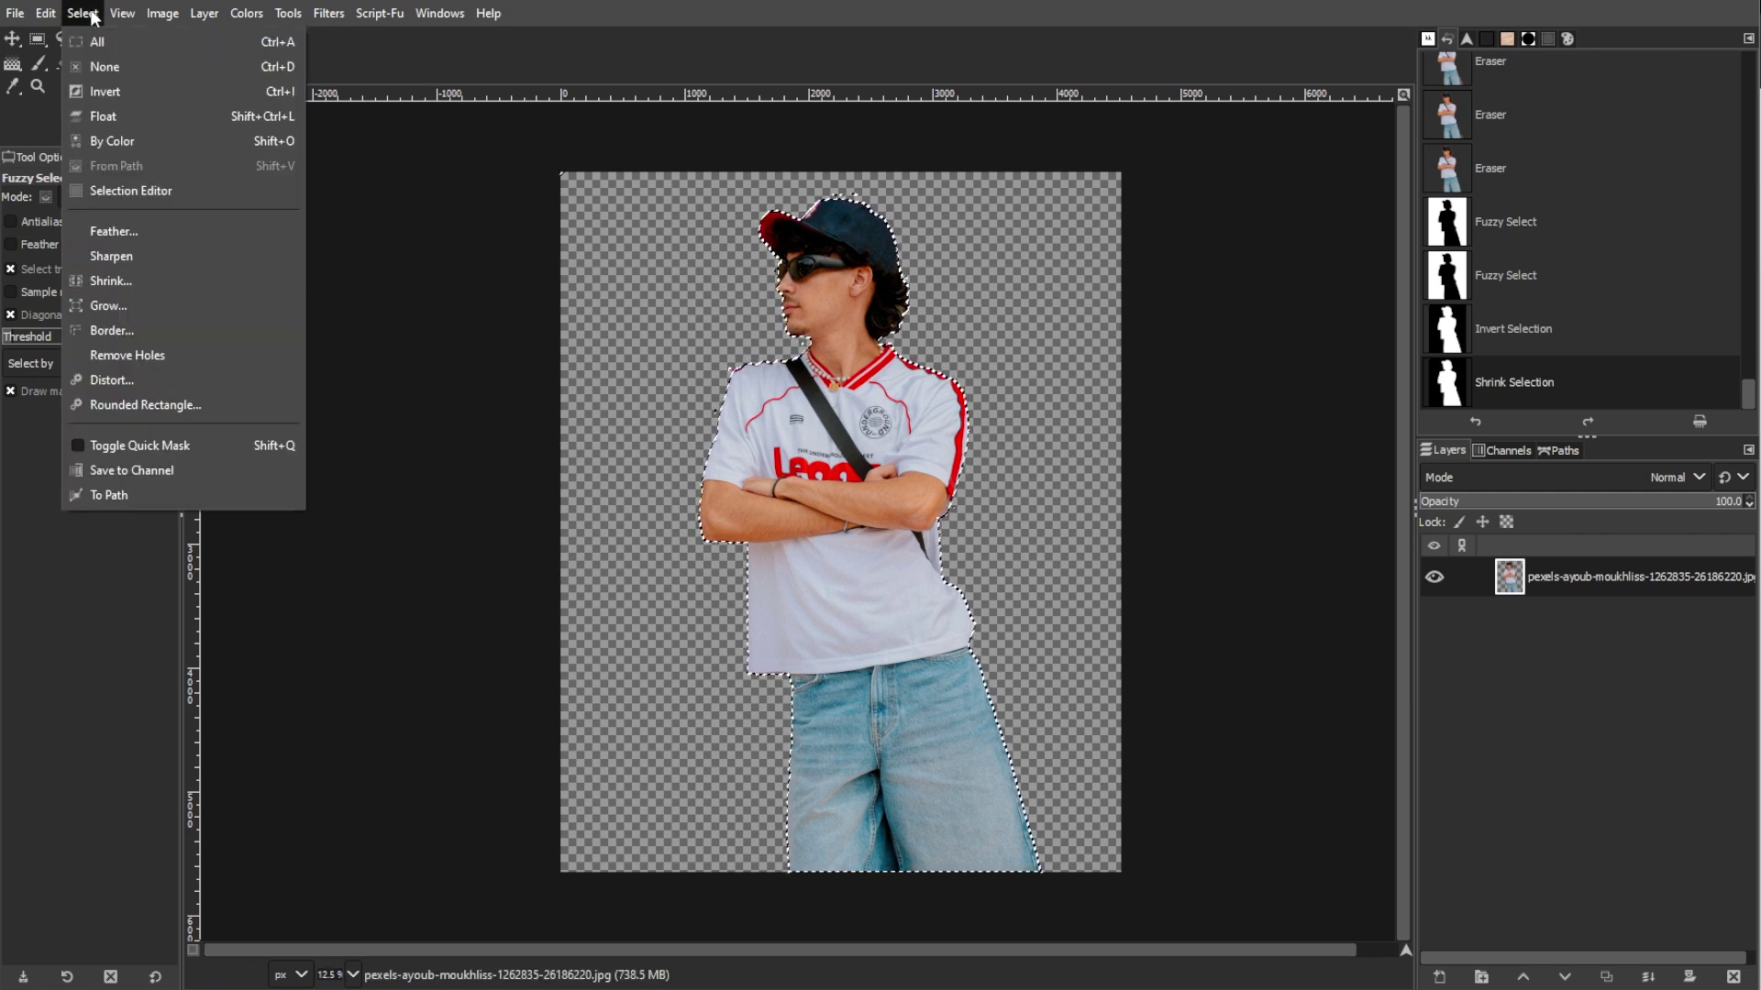
pyautogui.click(140, 229)
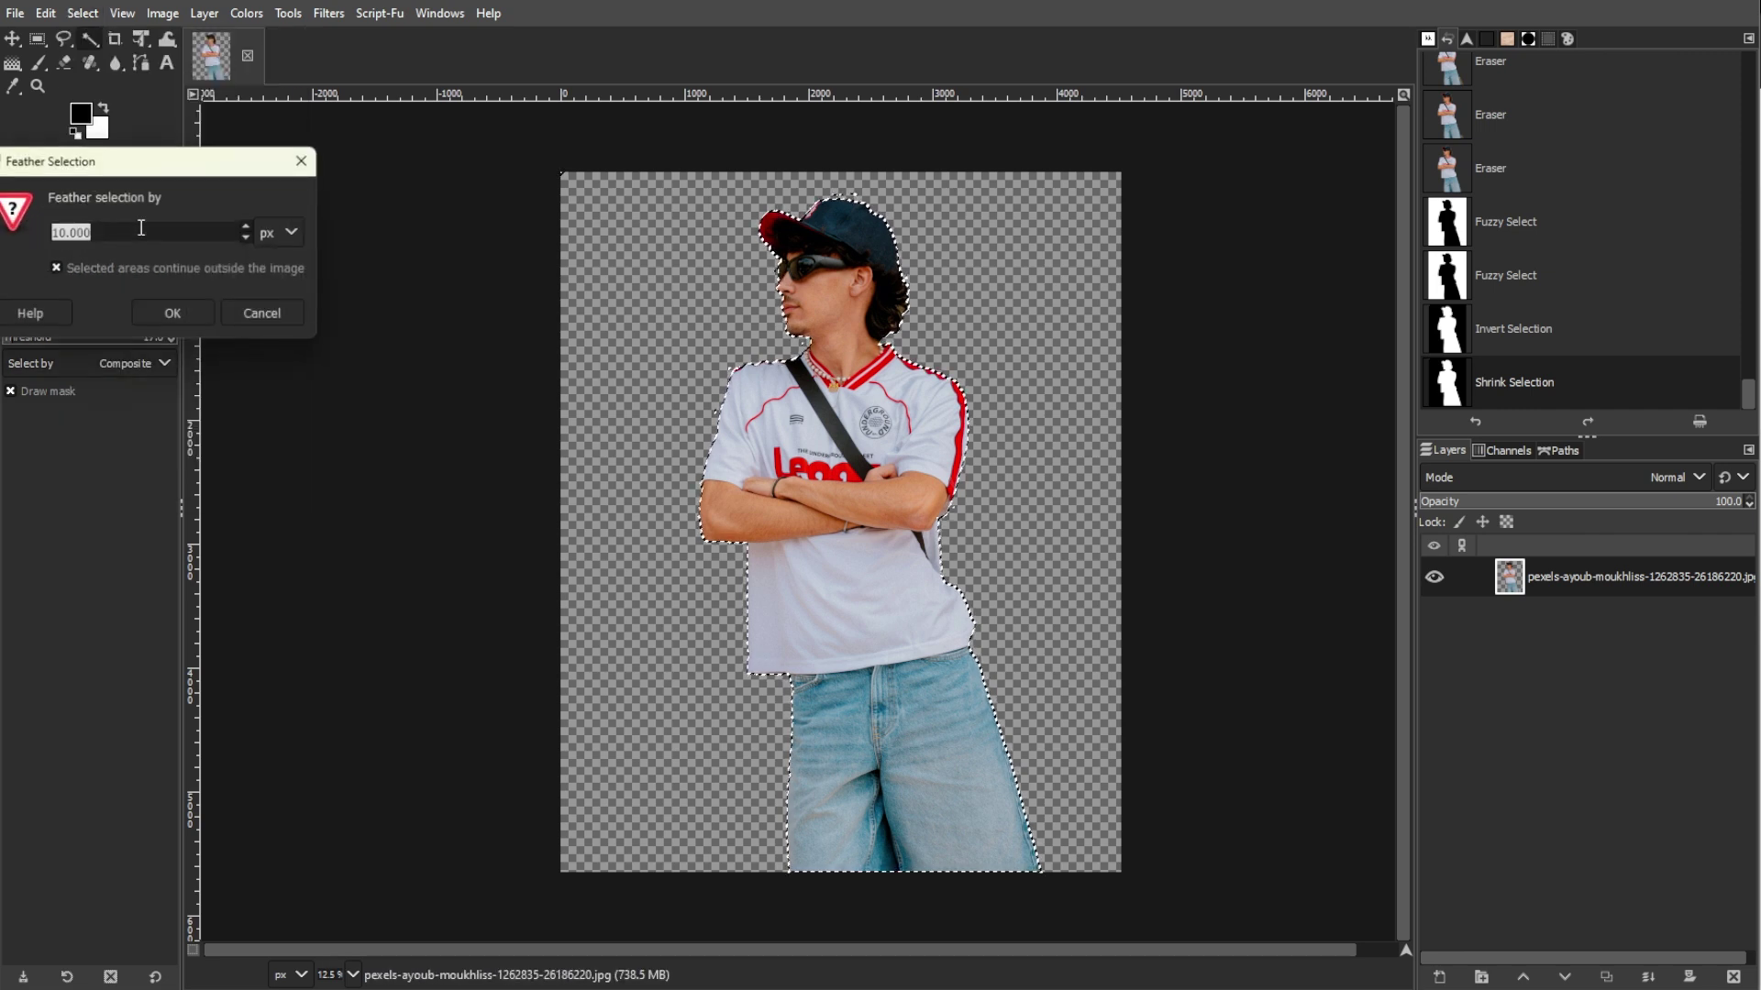
pyautogui.moveTo(153, 176); pyautogui.dragTo(386, 176)
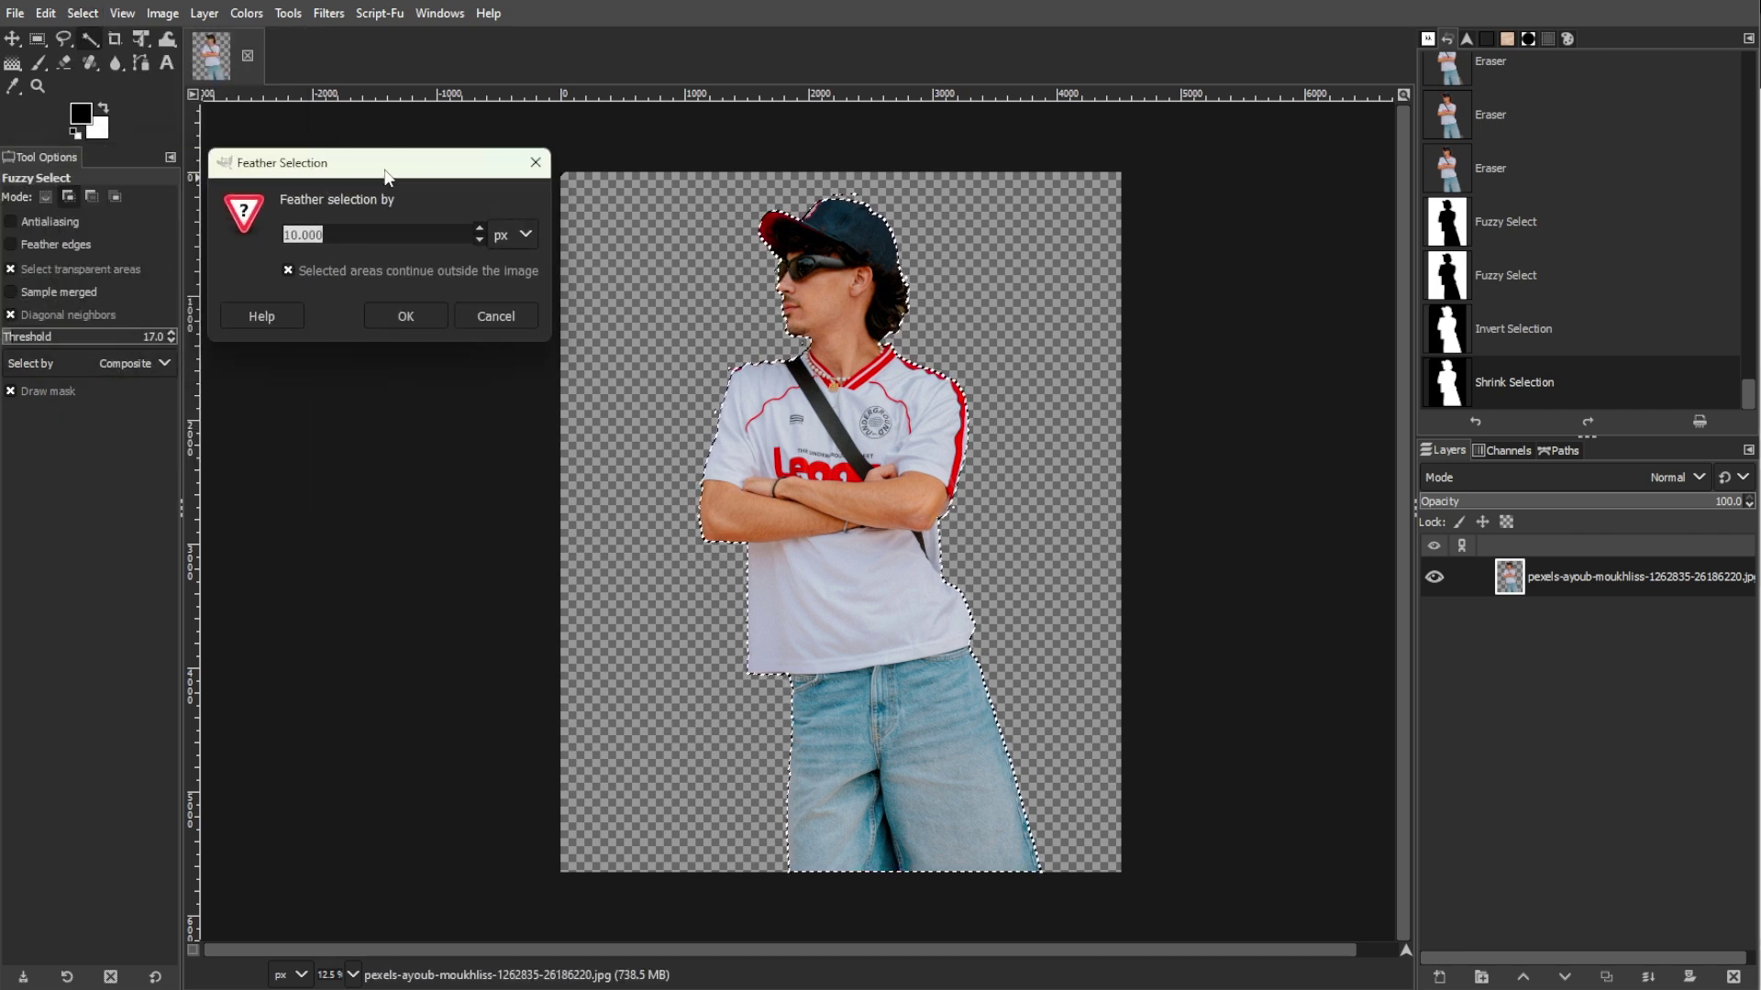
pyautogui.write('1.000')
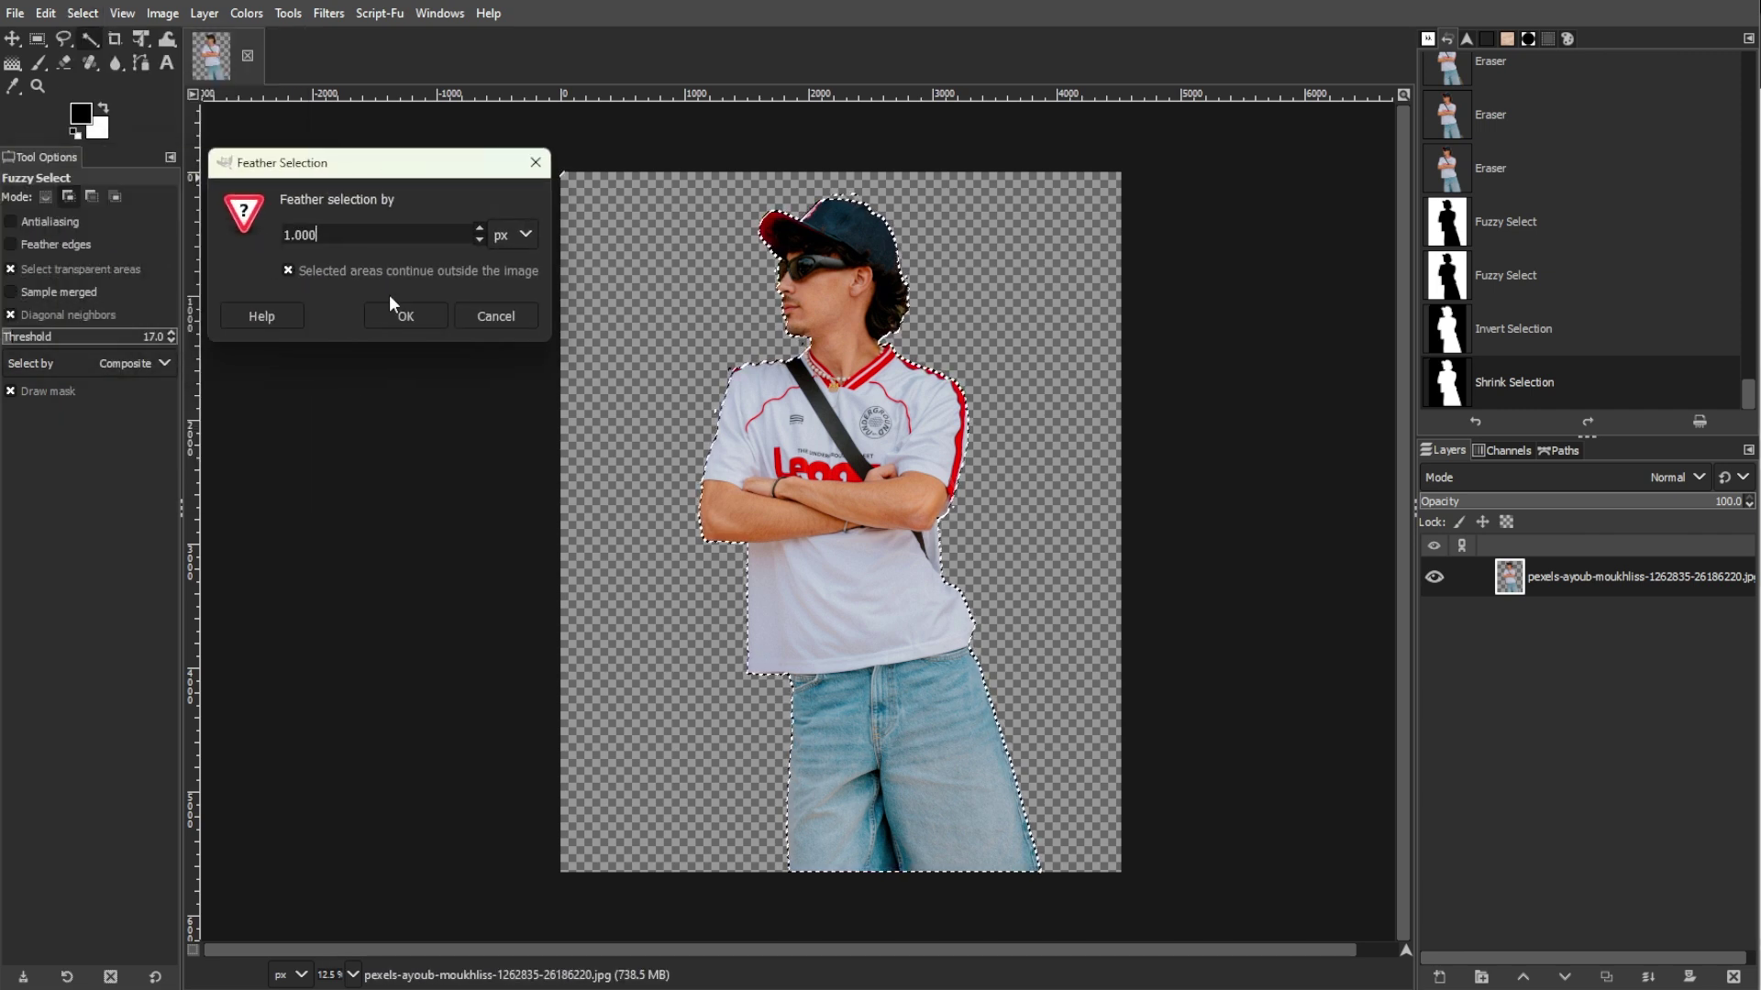
pyautogui.click(396, 306)
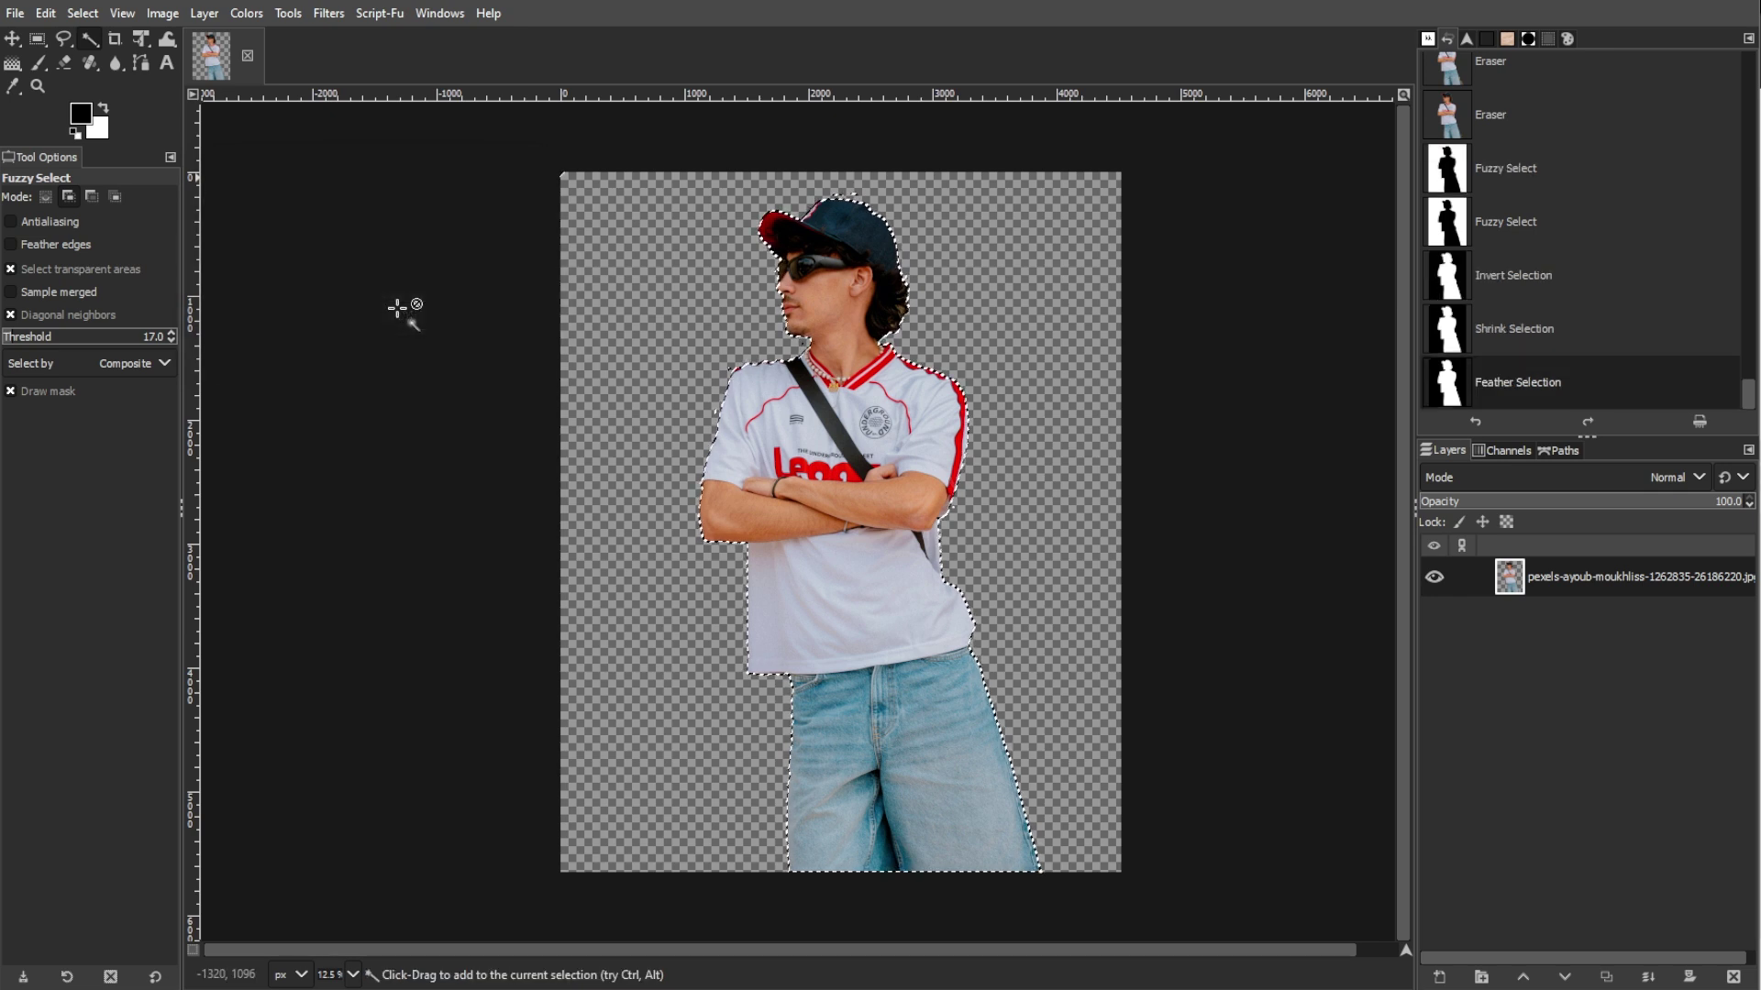
# Copy and paste the man onto a new Pasted Layer and hide the original photo layer
pyautogui.hotkey('ctrl', 'c')
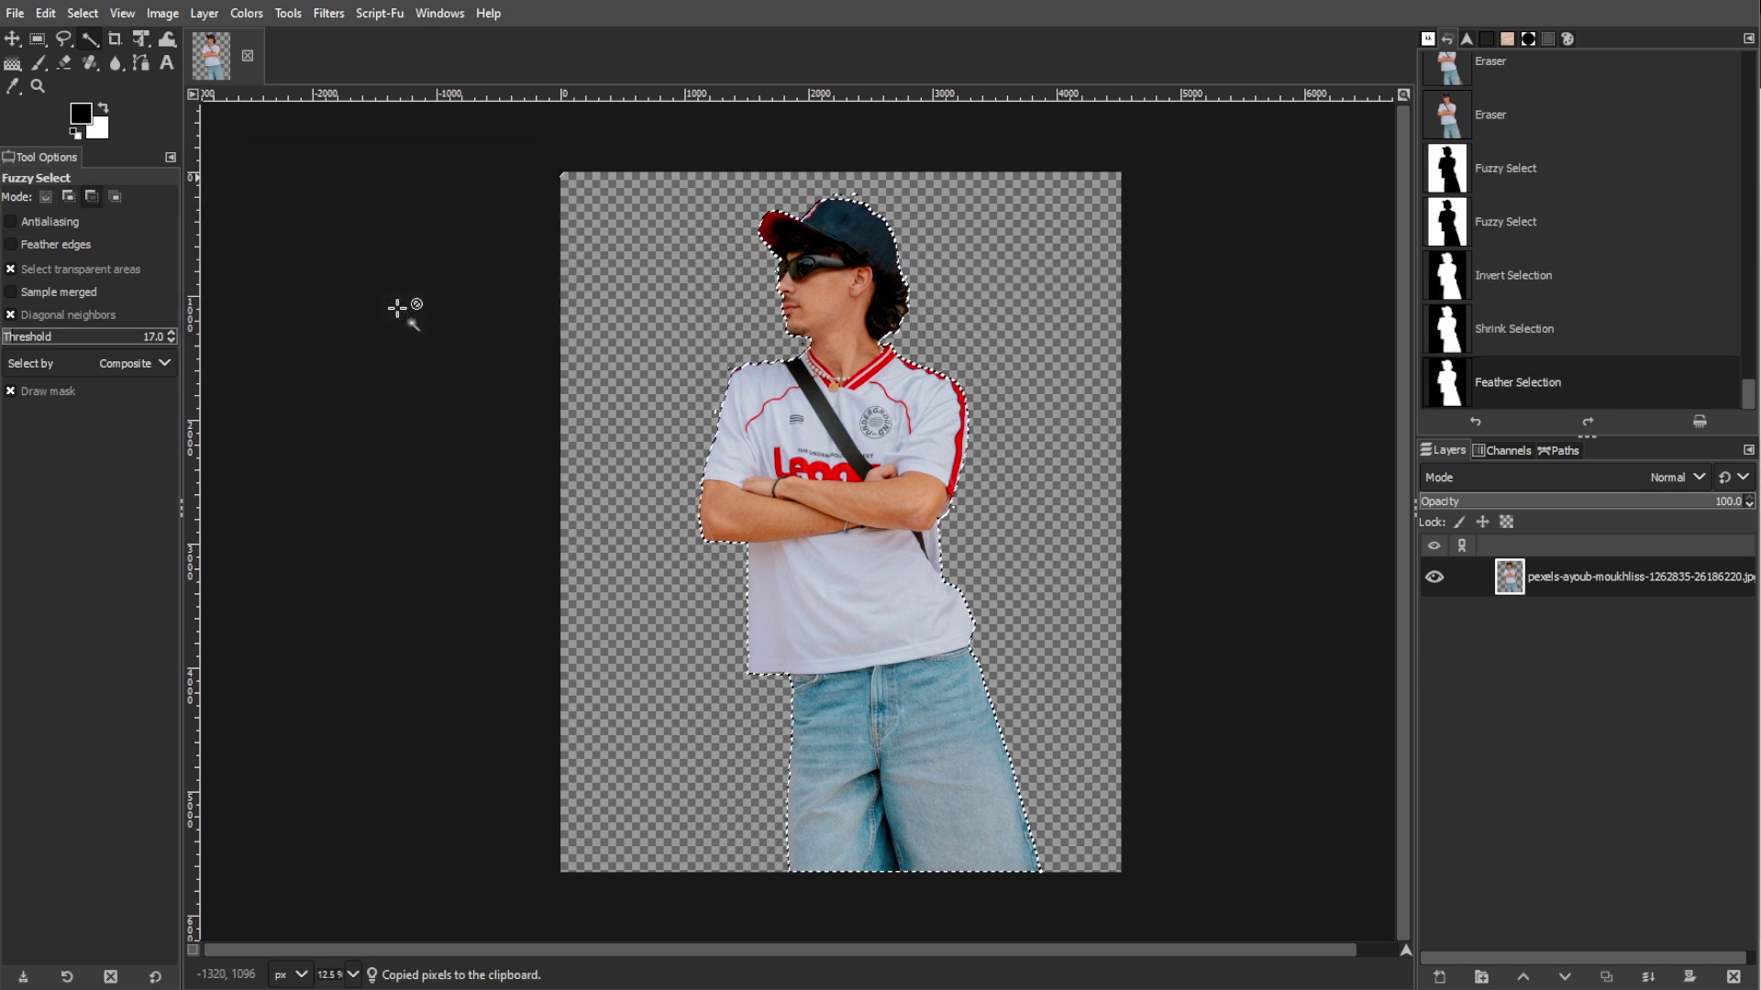
pyautogui.hotkey('ctrl', 'v')
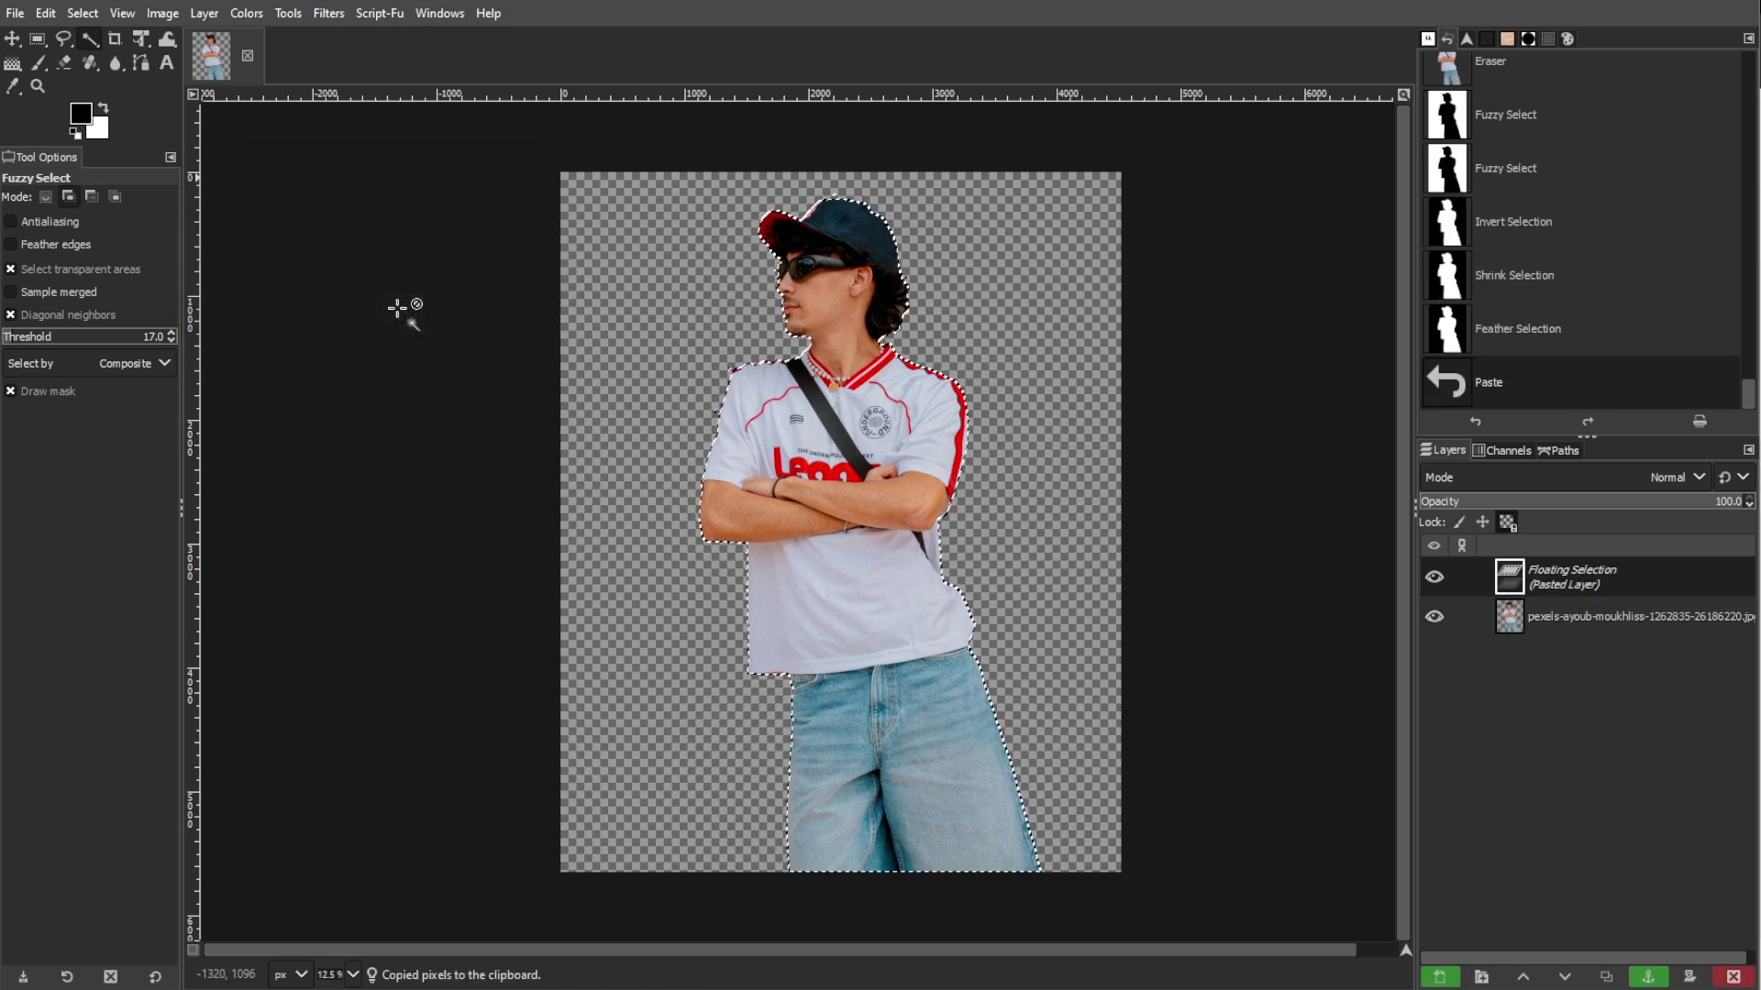
pyautogui.click(1438, 977)
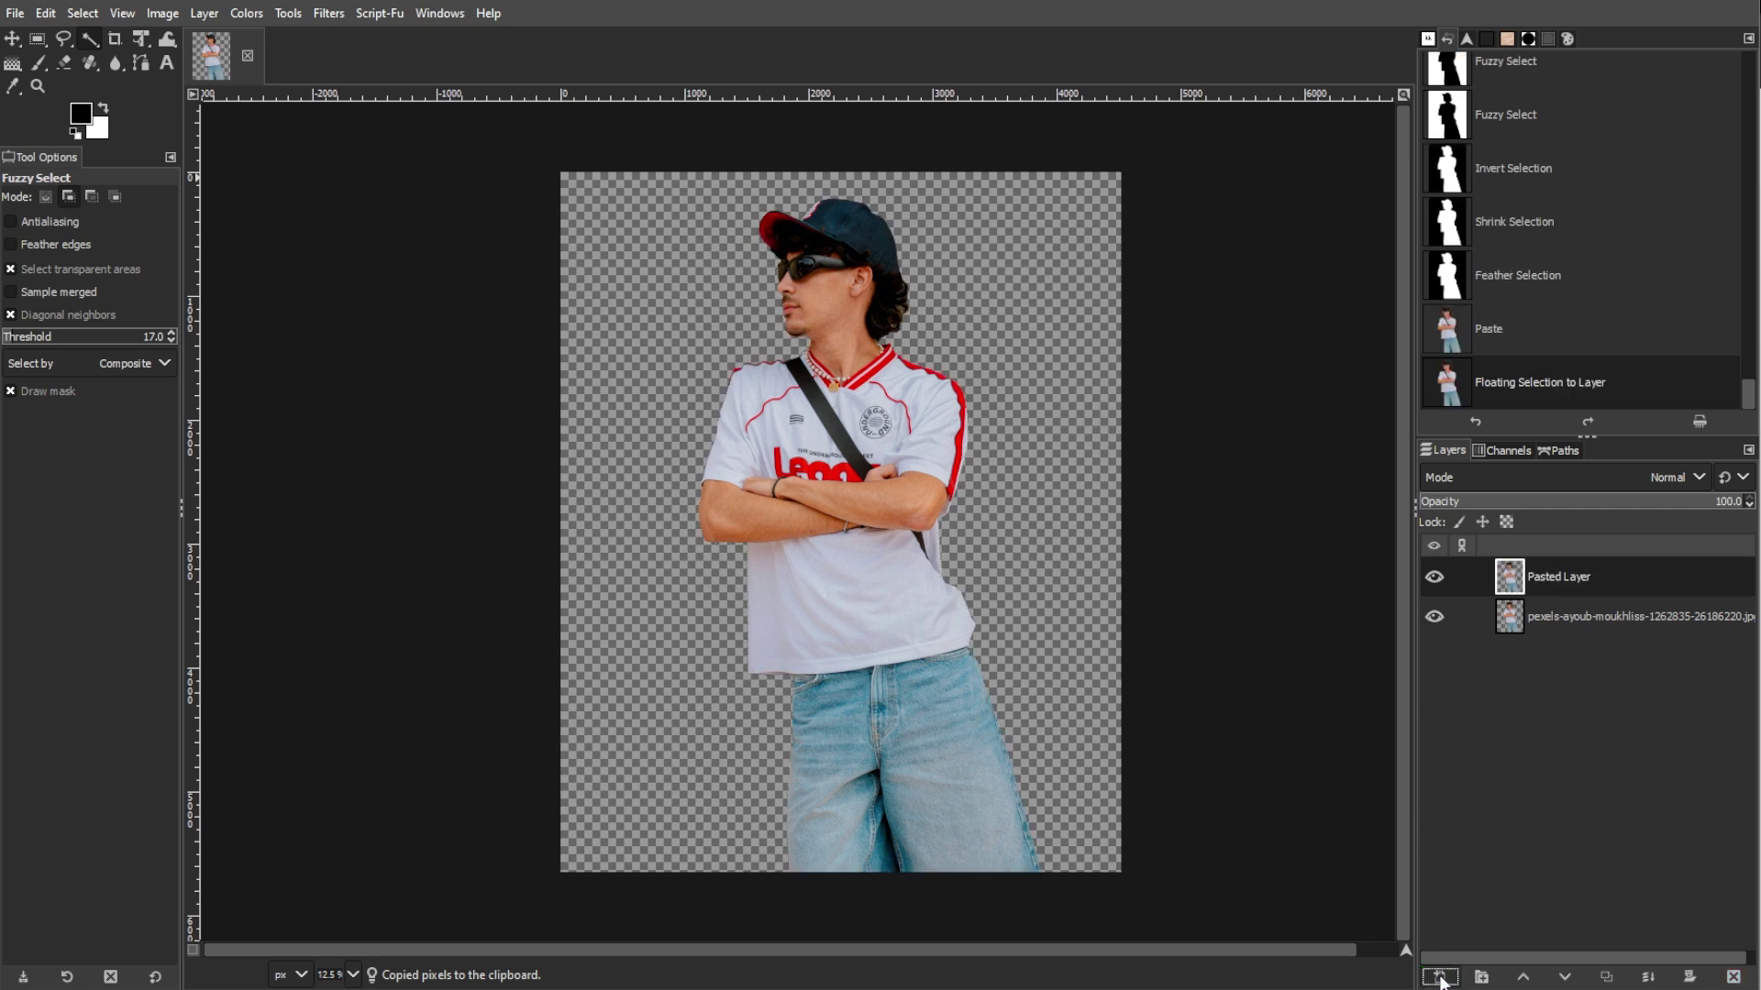
pyautogui.click(1440, 620)
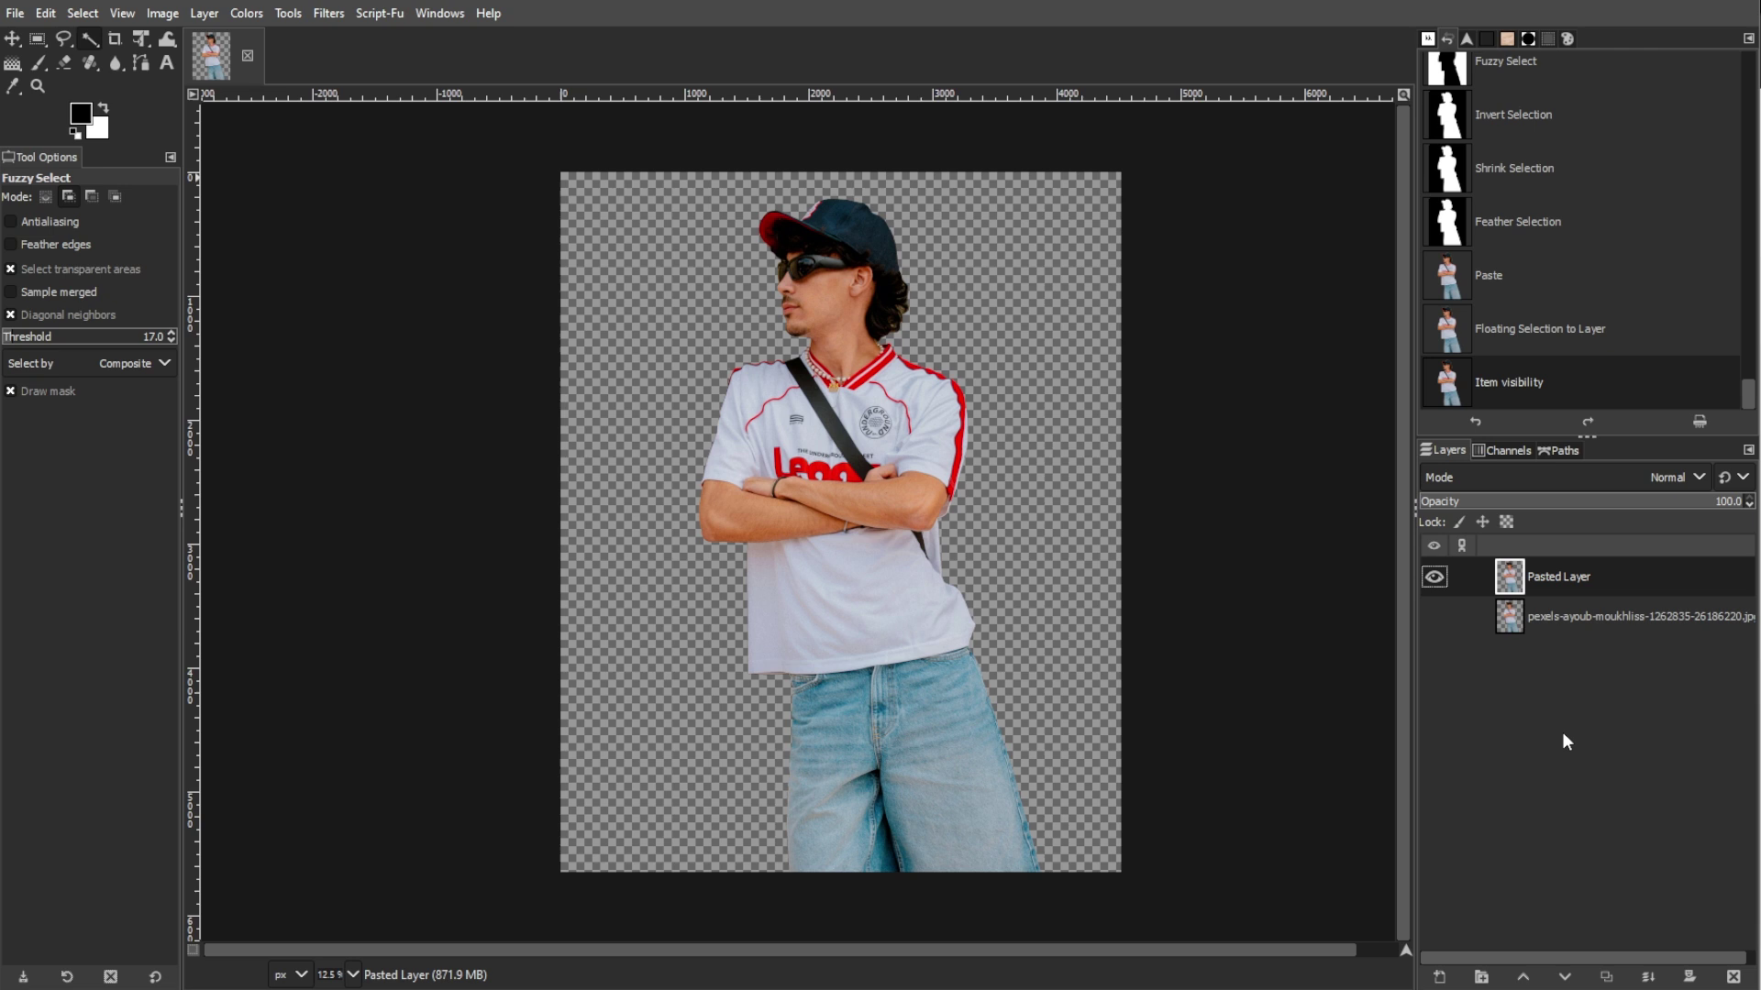
pyautogui.click(91, 15)
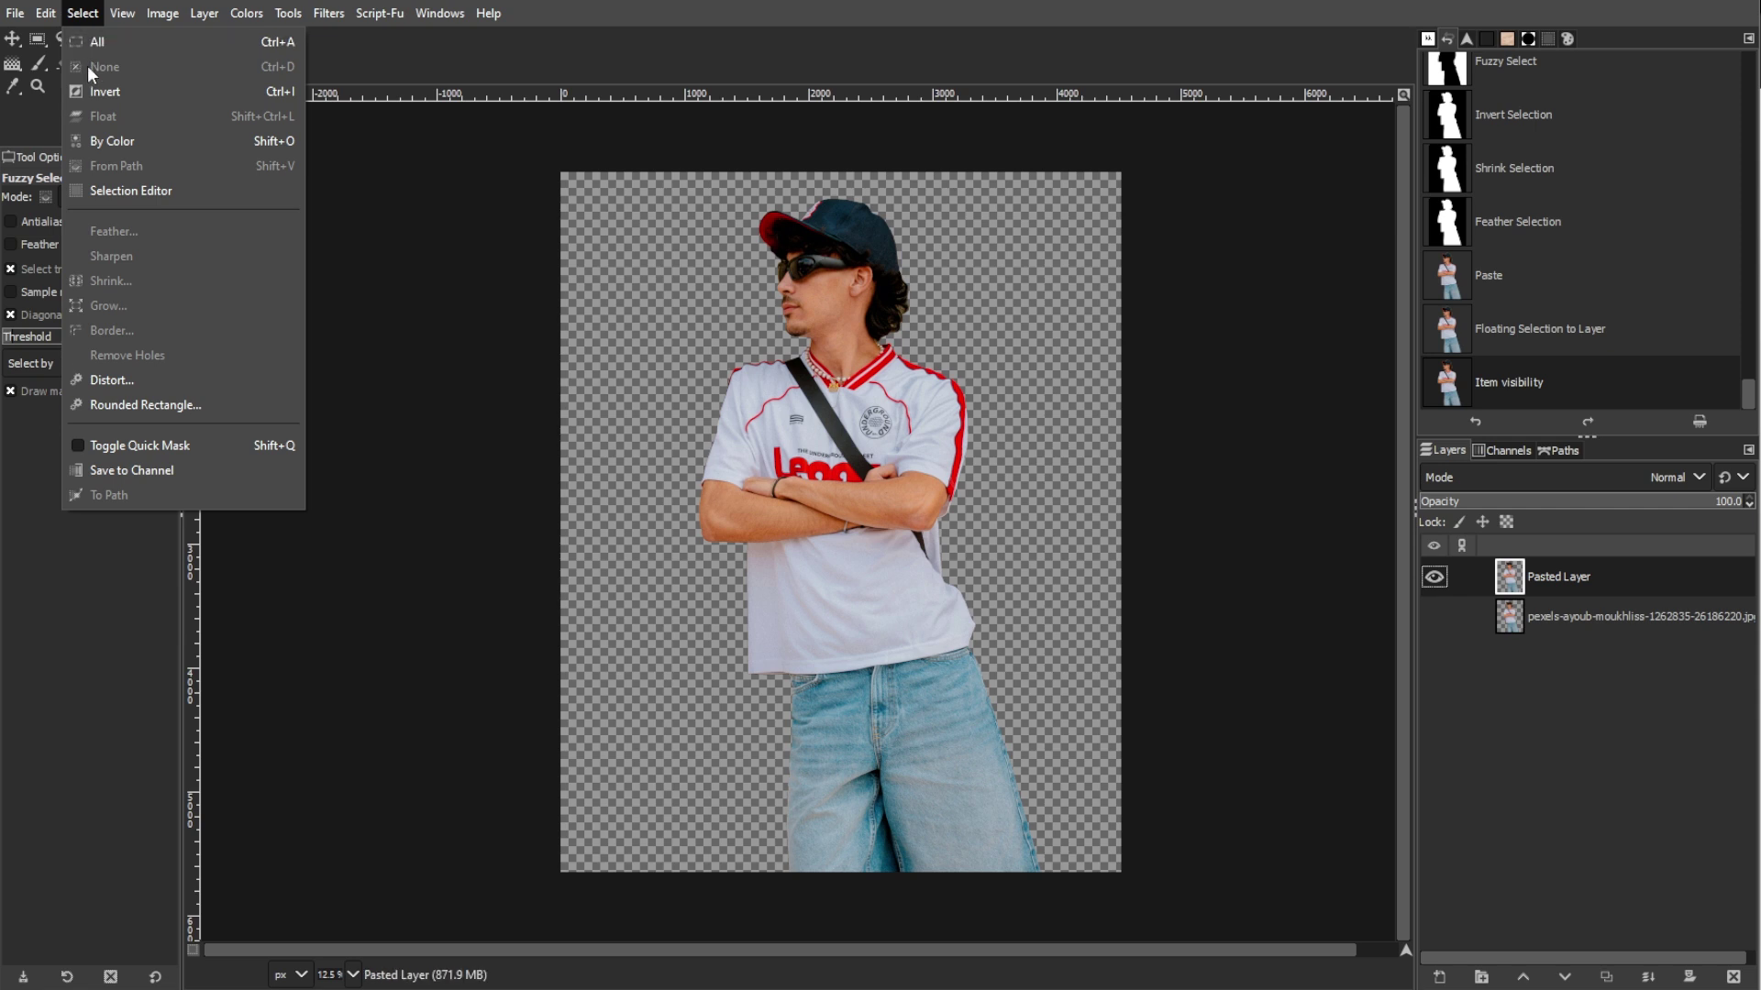
pyautogui.click(106, 629)
pyautogui.click(15, 14)
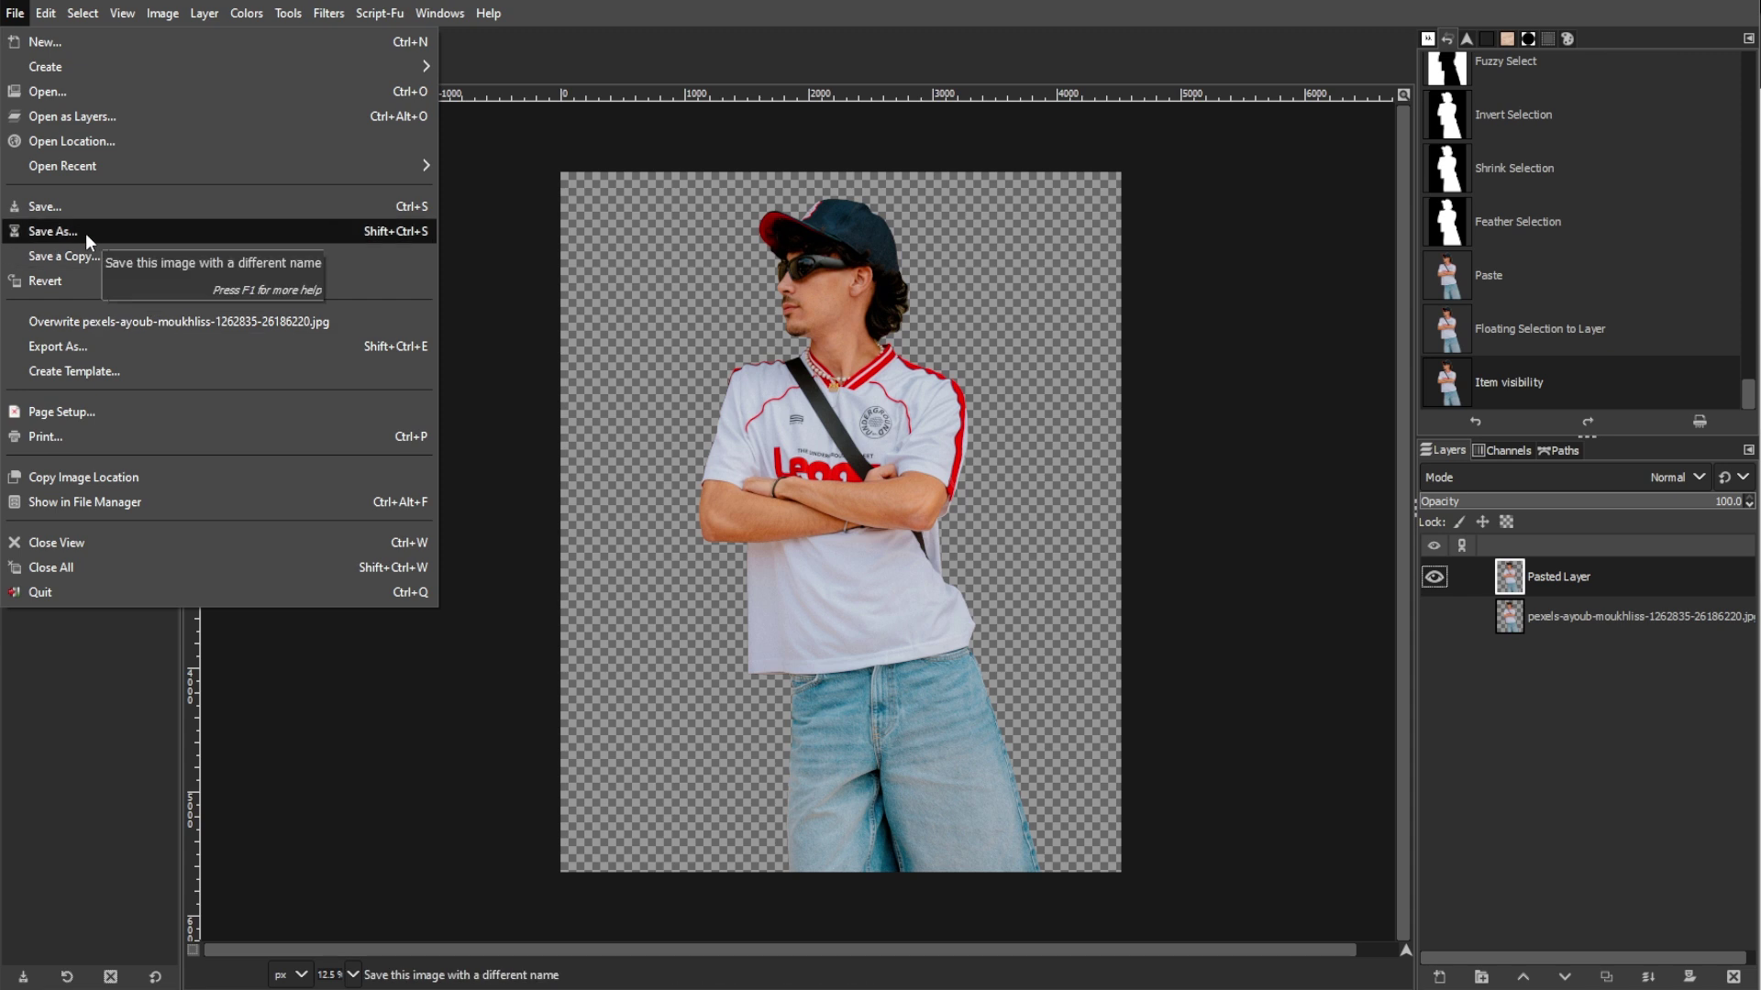
pyautogui.click(57, 746)
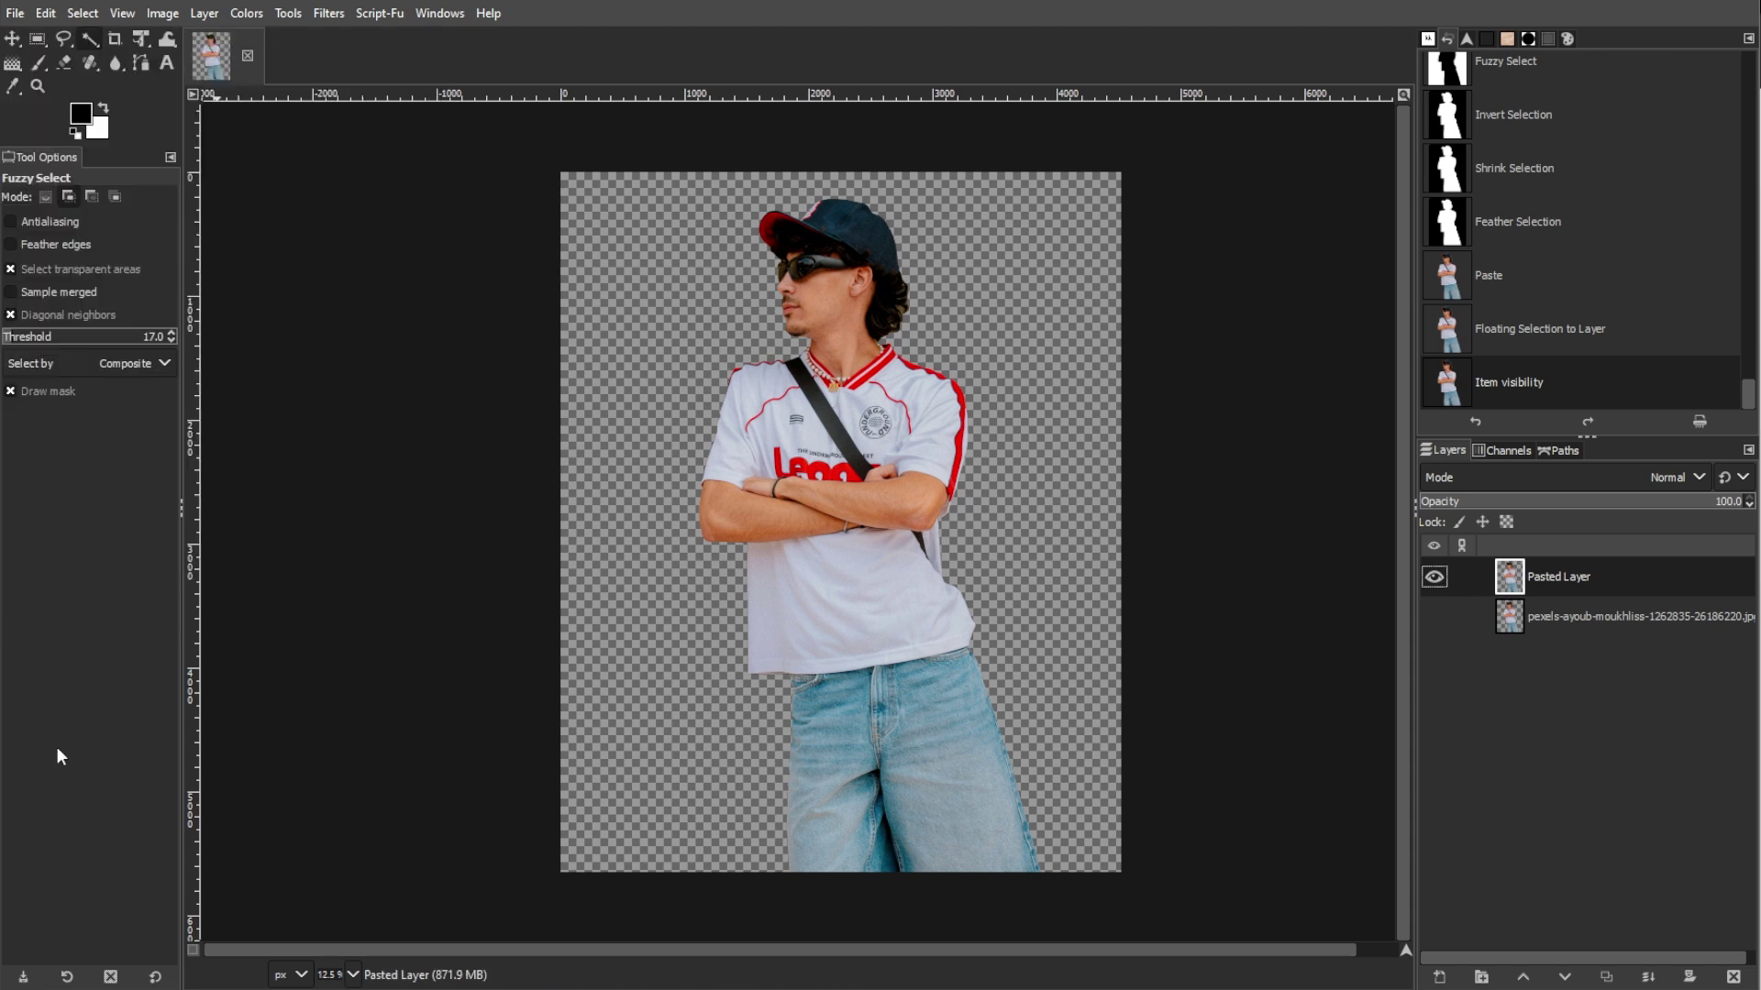